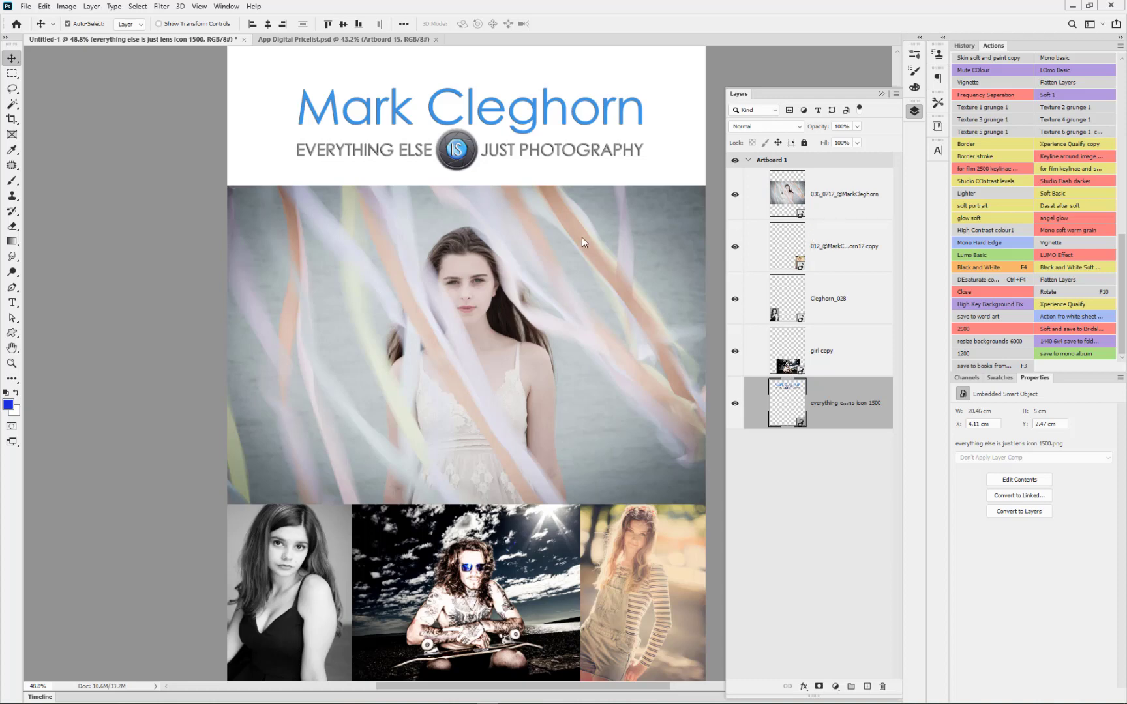
- Switch to App Digital Pricelist.psd and scroll and pan around its artboards
scroll(581, 237, "down", 1)
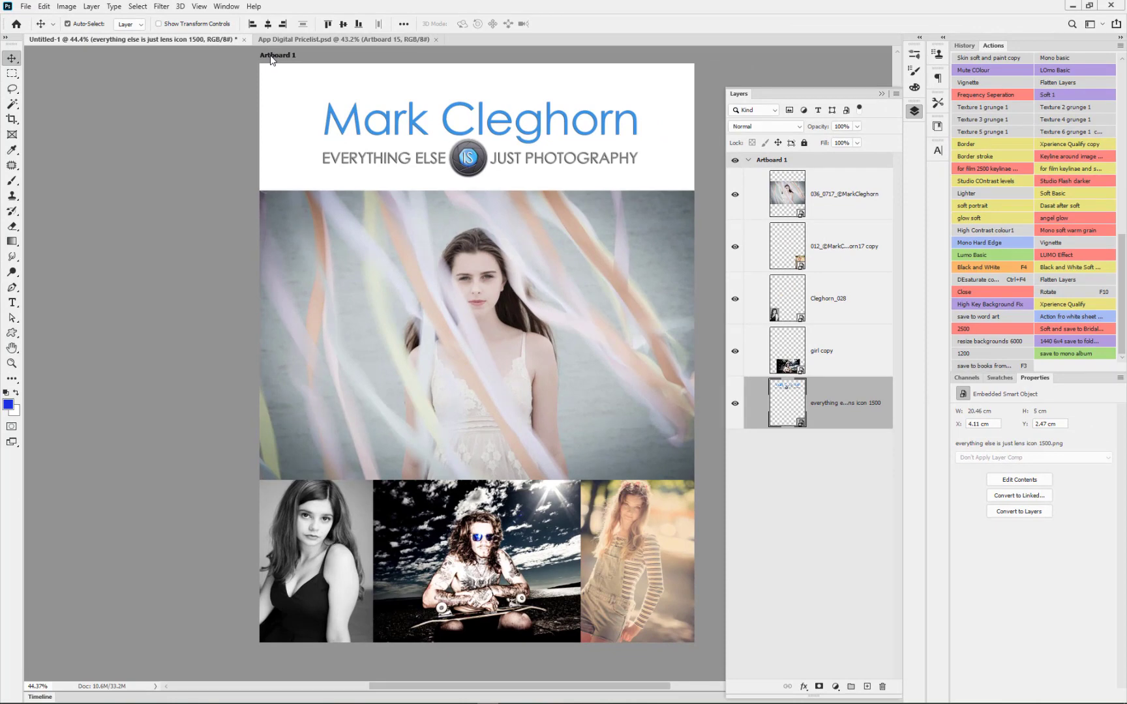
left_click(288, 41)
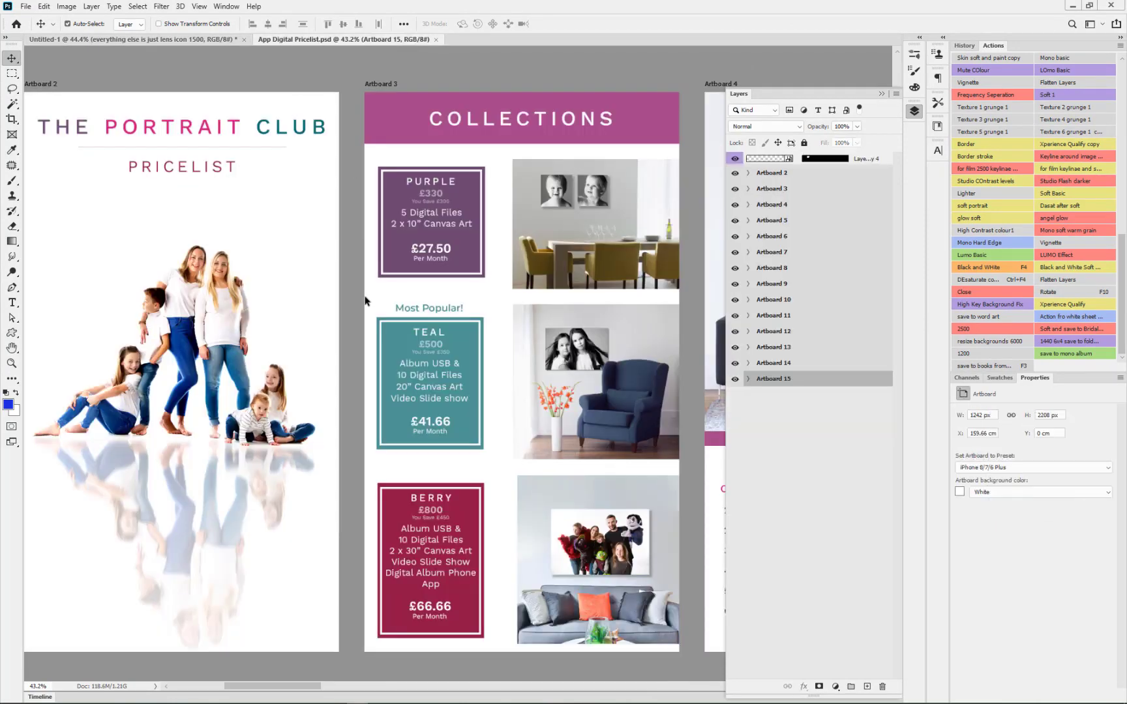
scroll(365, 301, "down", 10)
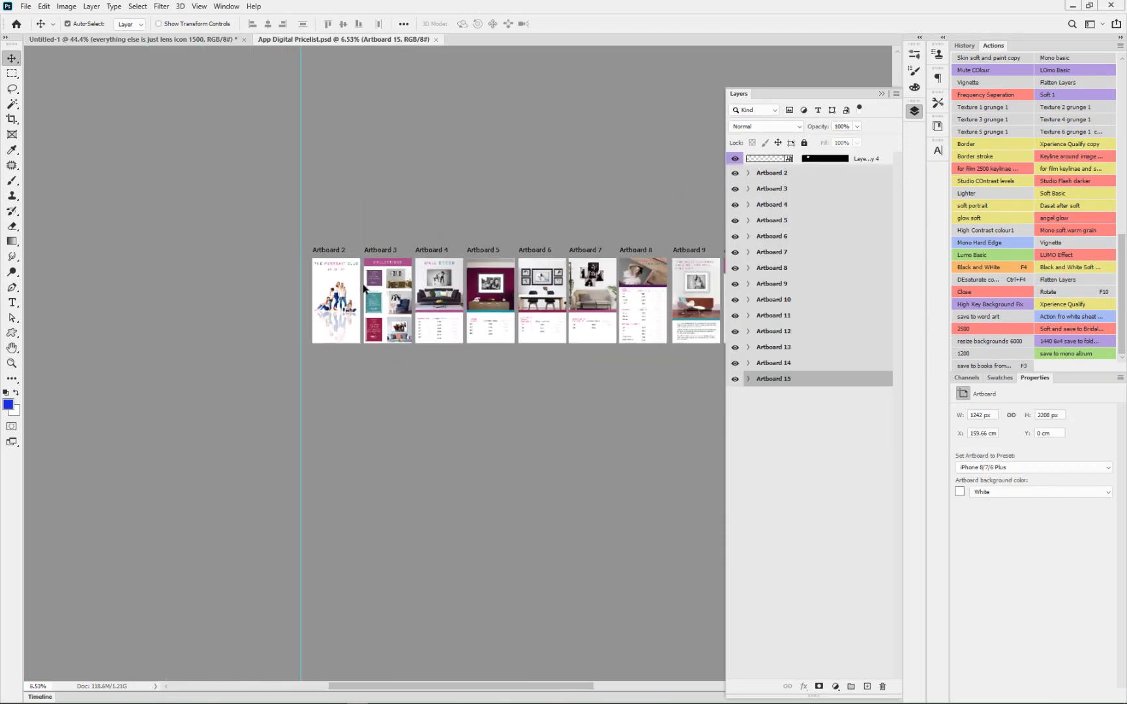
scroll(364, 288, "down", 4)
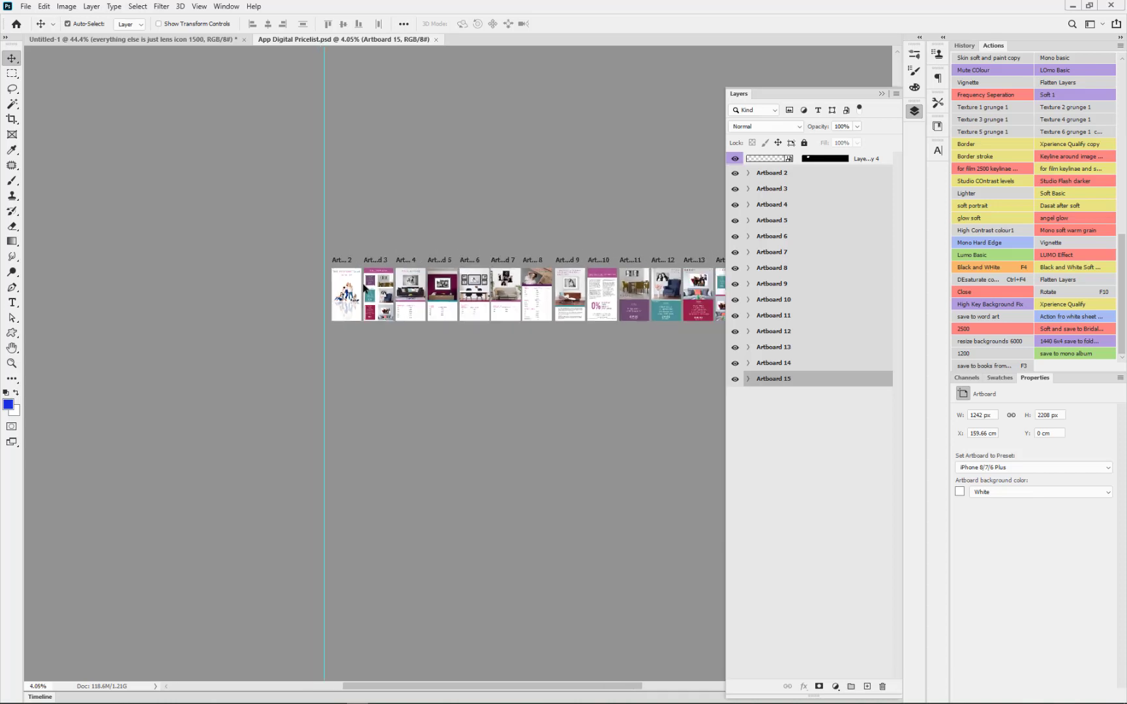
scroll(364, 287, "up", 4)
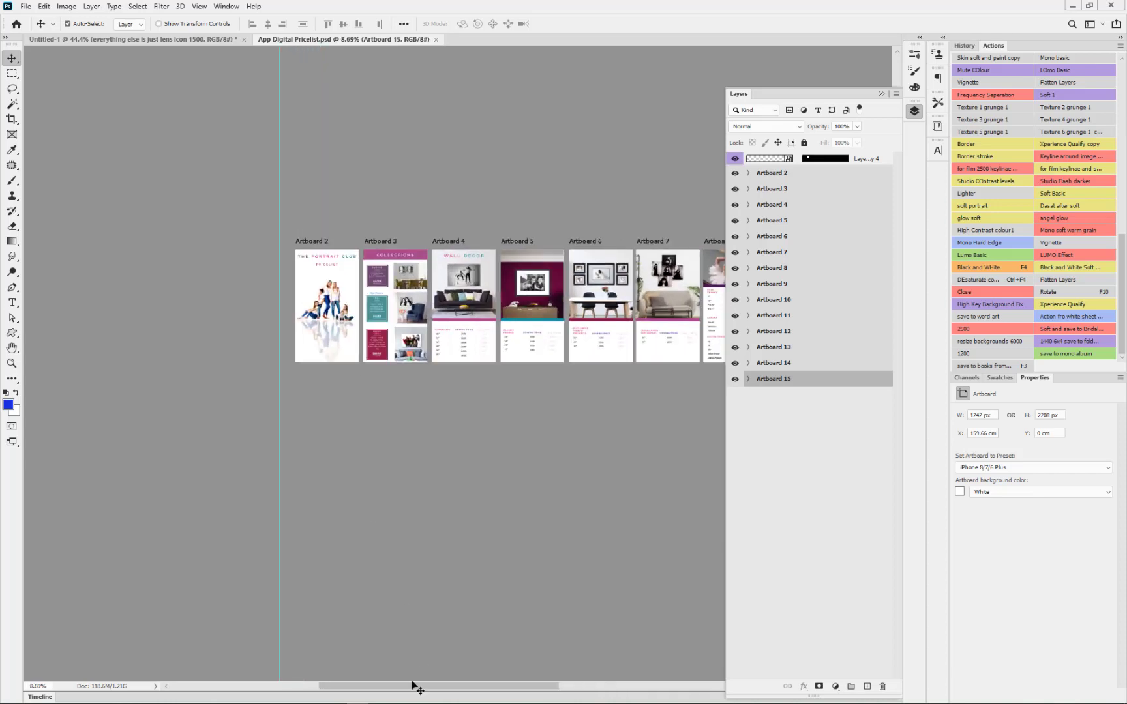
left_click_drag(411, 691, 564, 689)
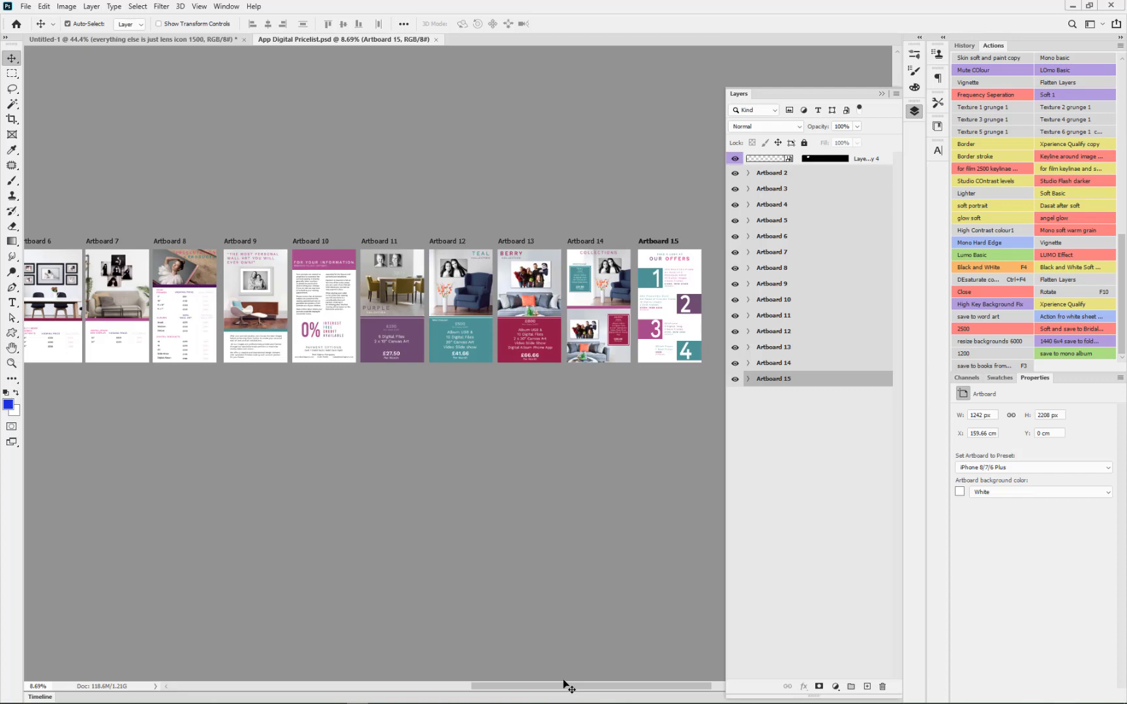
scroll(292, 316, "up", 5)
scroll(307, 360, "up", 5)
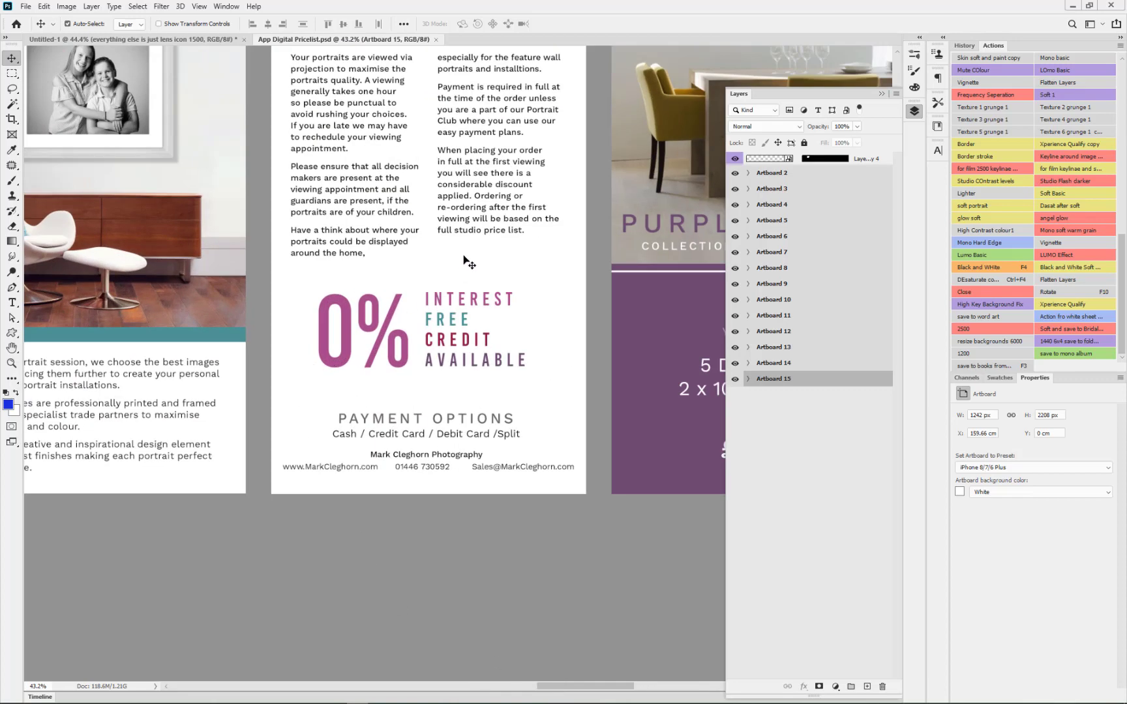
scroll(326, 235, "up", 3)
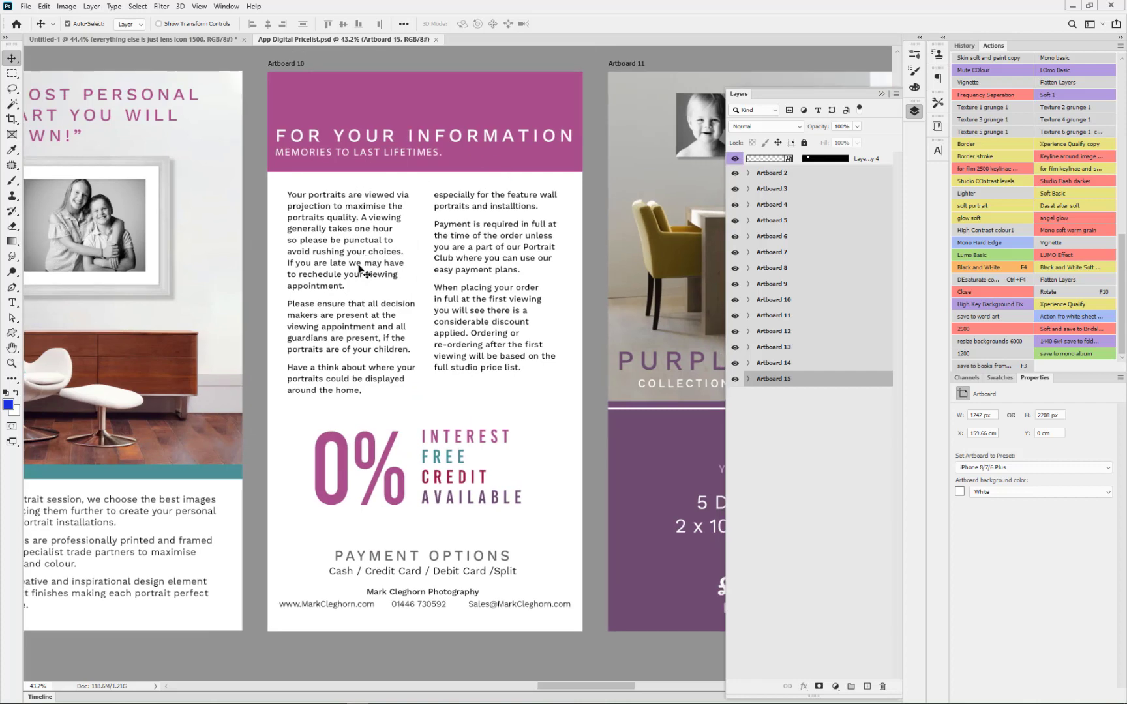
- Select Artboard 10's 0% text, toggle Artboard 10's visibility off and on, and choose File > New
left_click(375, 446)
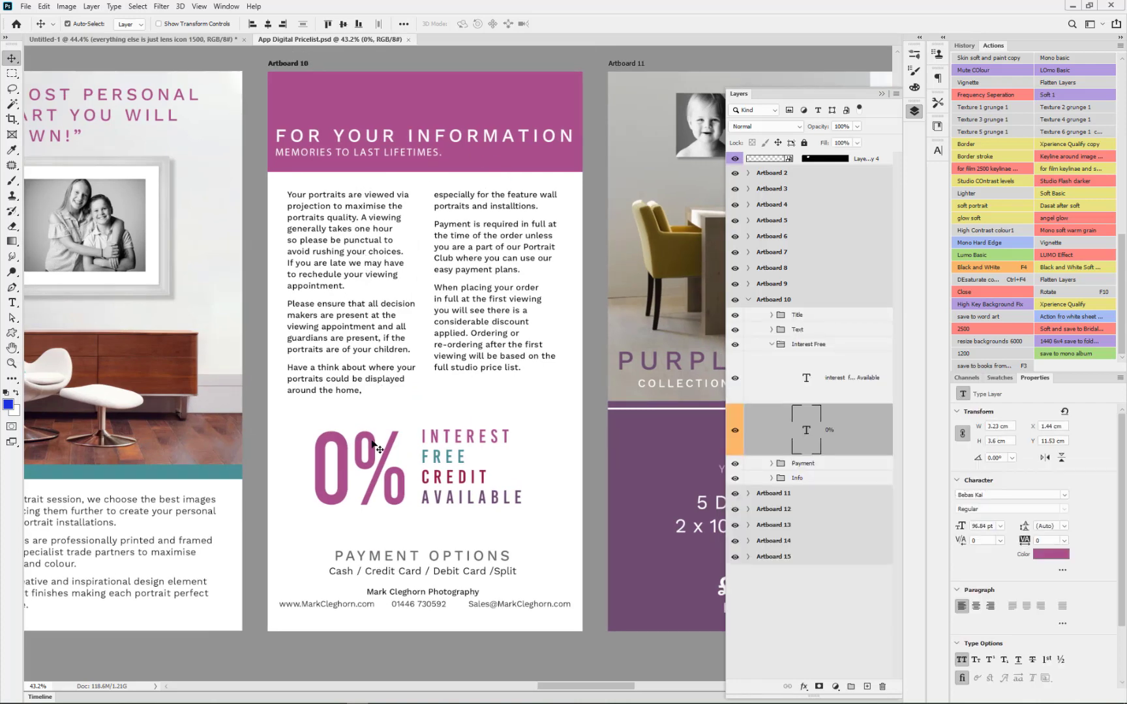
left_click(735, 300)
left_click(734, 300)
left_click(734, 300)
left_click(735, 301)
left_click(27, 8)
left_click(30, 19)
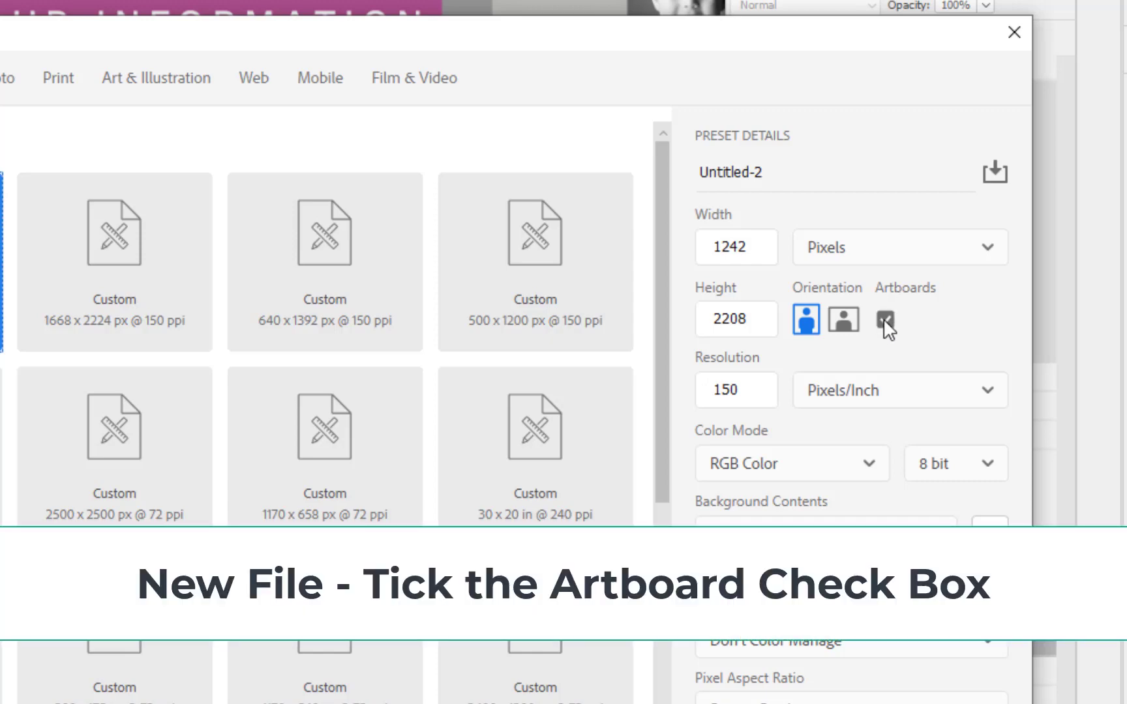
- Create Untitled-2 at 1242 x 2208 px, 150 ppi, portrait, with artboards enabled
key("Return")
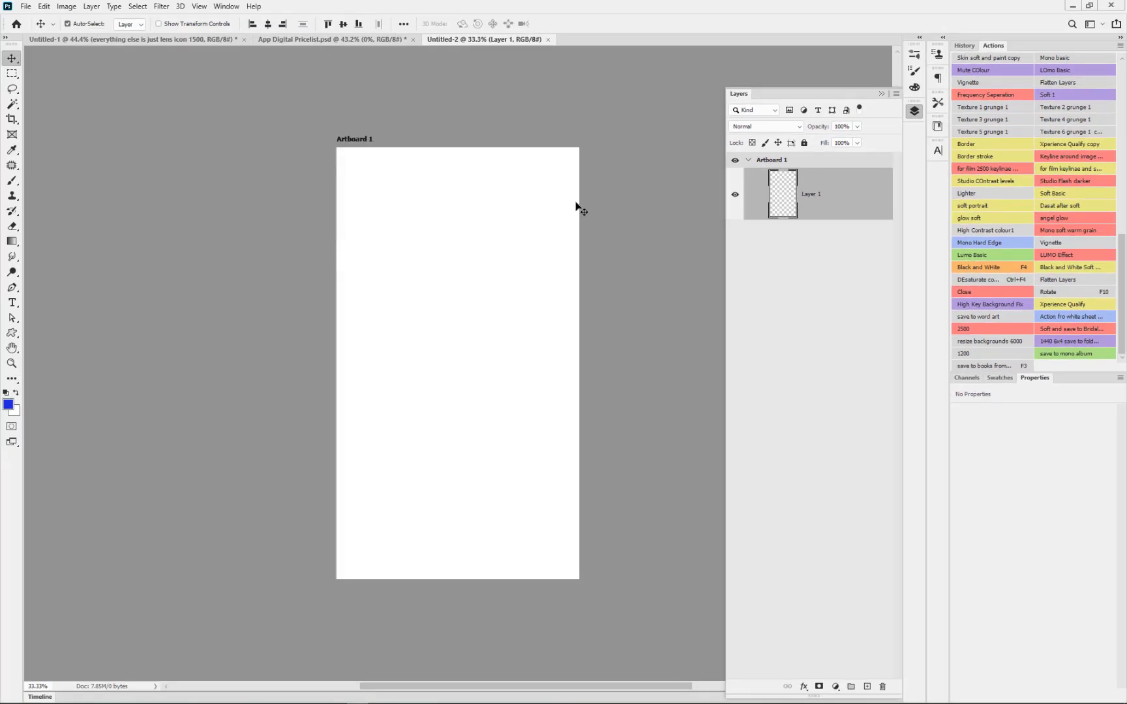
- Select Artboard 1, float the Tools panel, and switch to the Artboard Tool
left_click(427, 301)
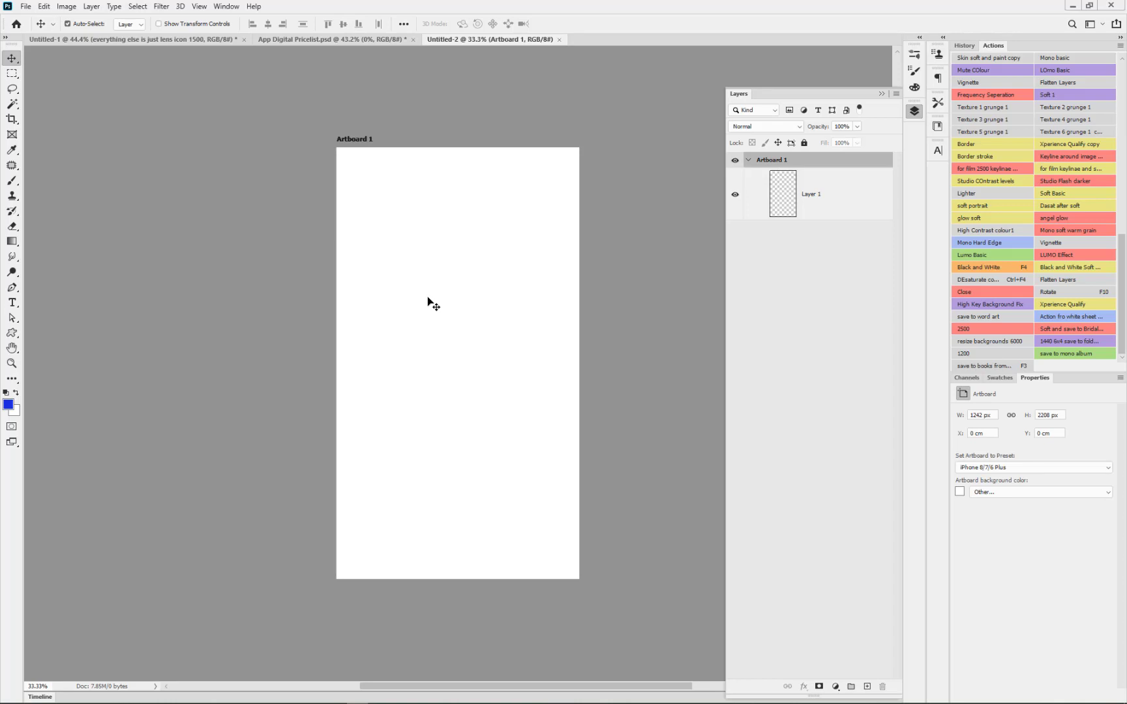
left_click(346, 143)
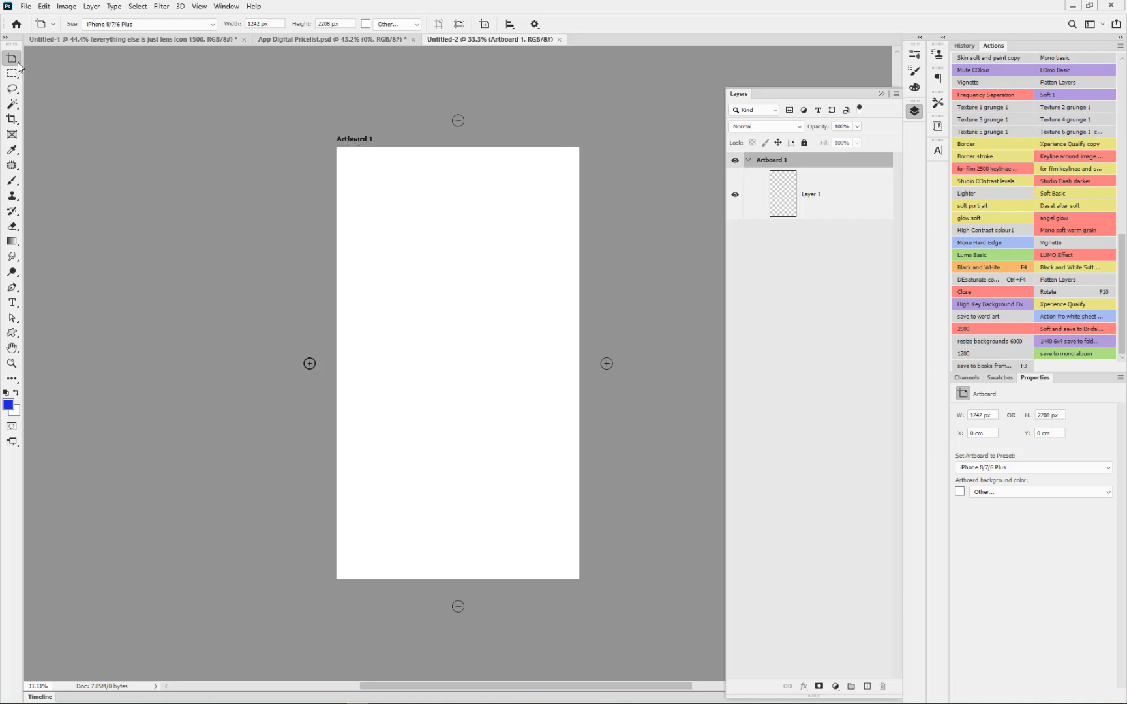
left_click_drag(15, 43, 255, 143)
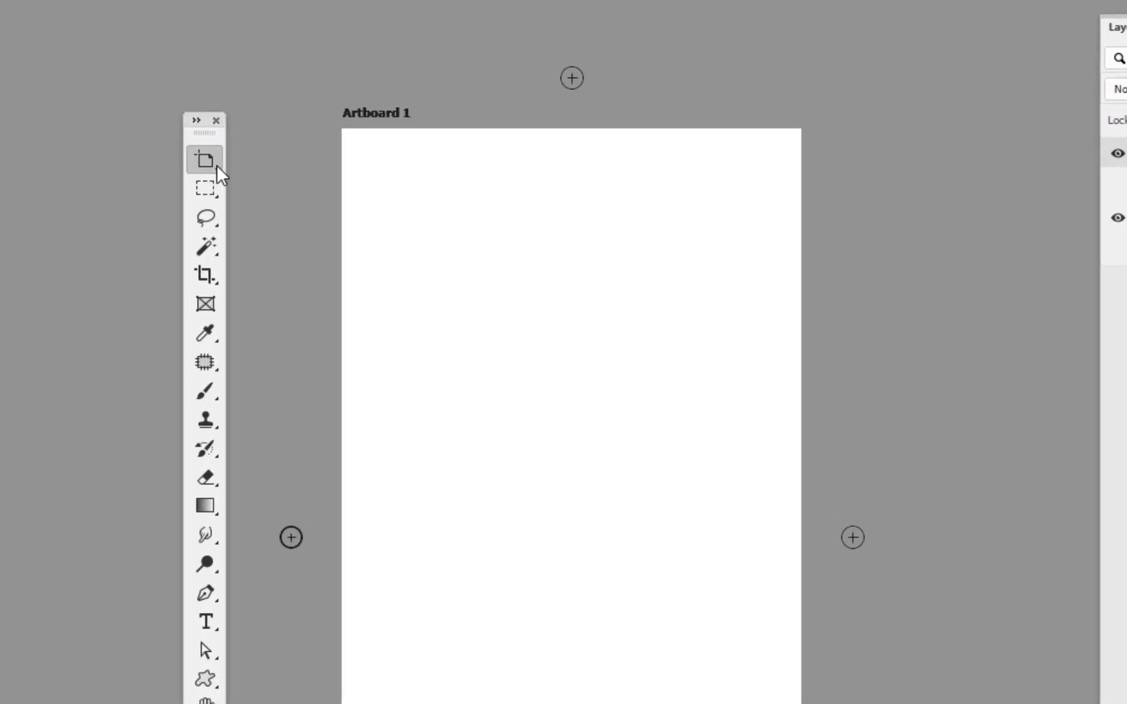
right_click(216, 164)
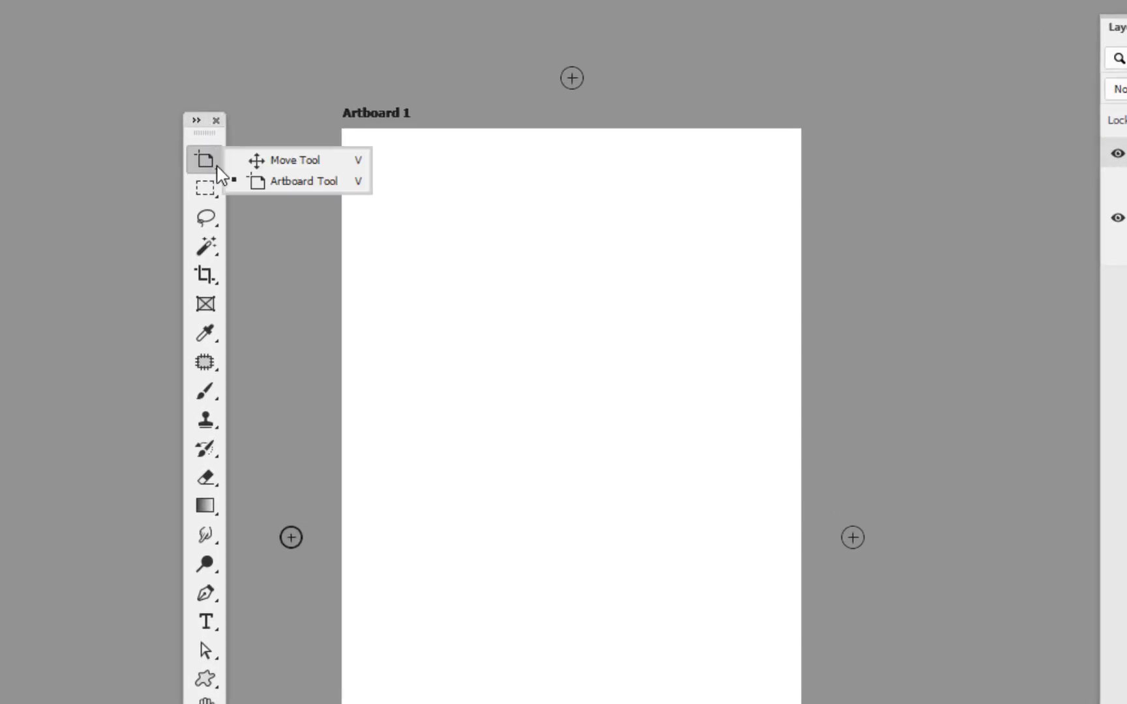
left_click(294, 185)
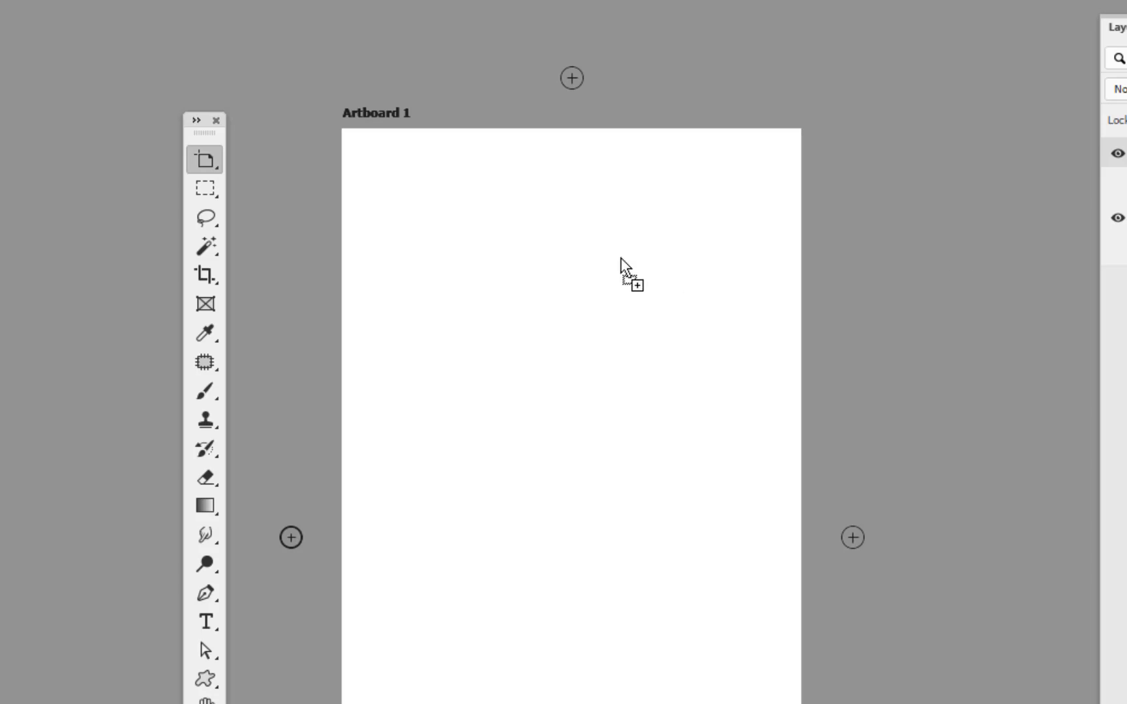
- Place the lens-icon logo on Artboard 1, shrunk and positioned at the top
left_click_drag(622, 270, 621, 264)
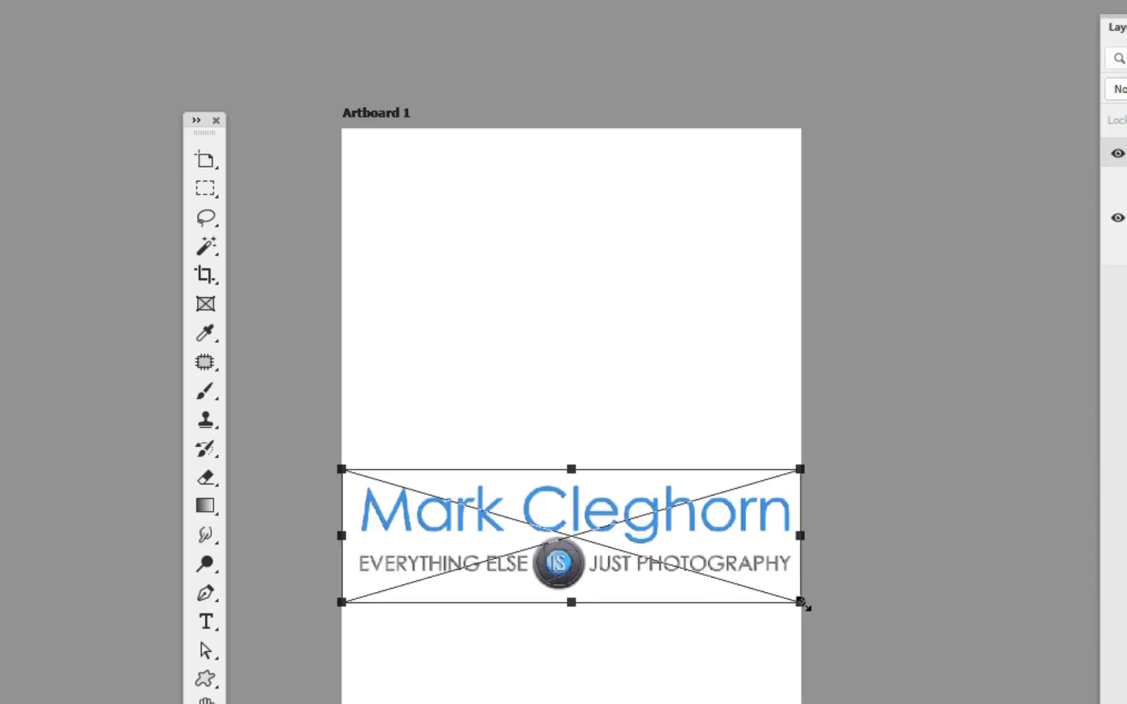
left_click_drag(800, 602, 583, 539)
left_click_drag(495, 515, 633, 200)
key("Return")
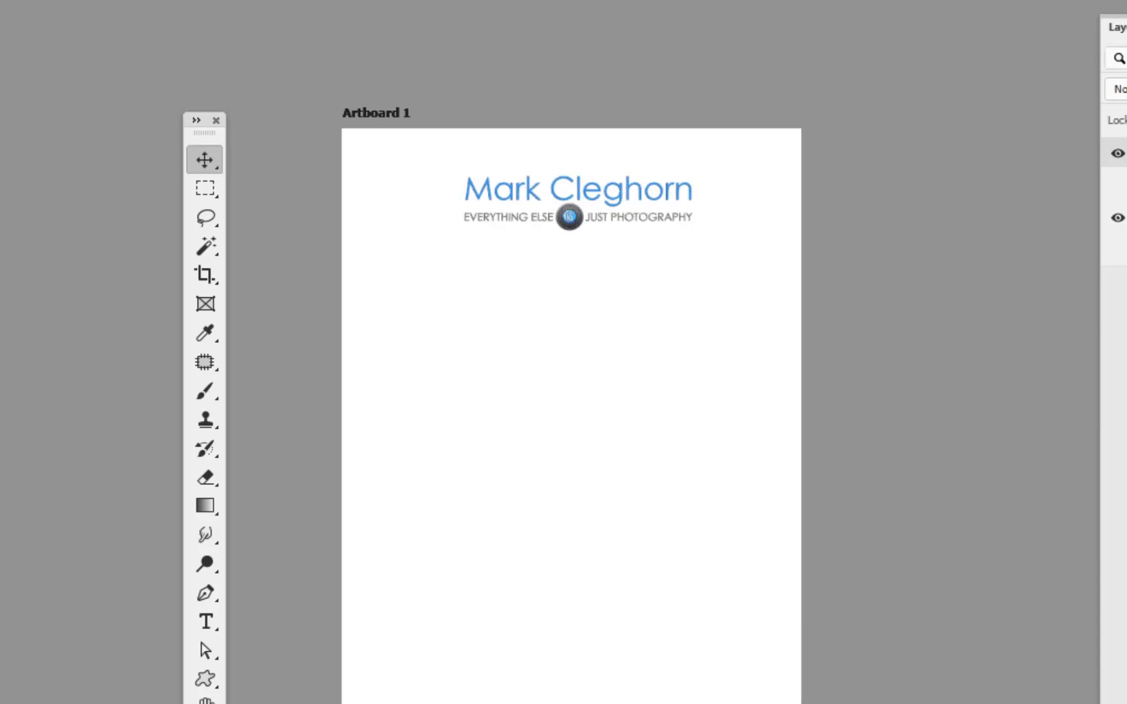
- Place the pink-balloon photo just beneath the logo
left_click_drag(385, 382, 669, 339)
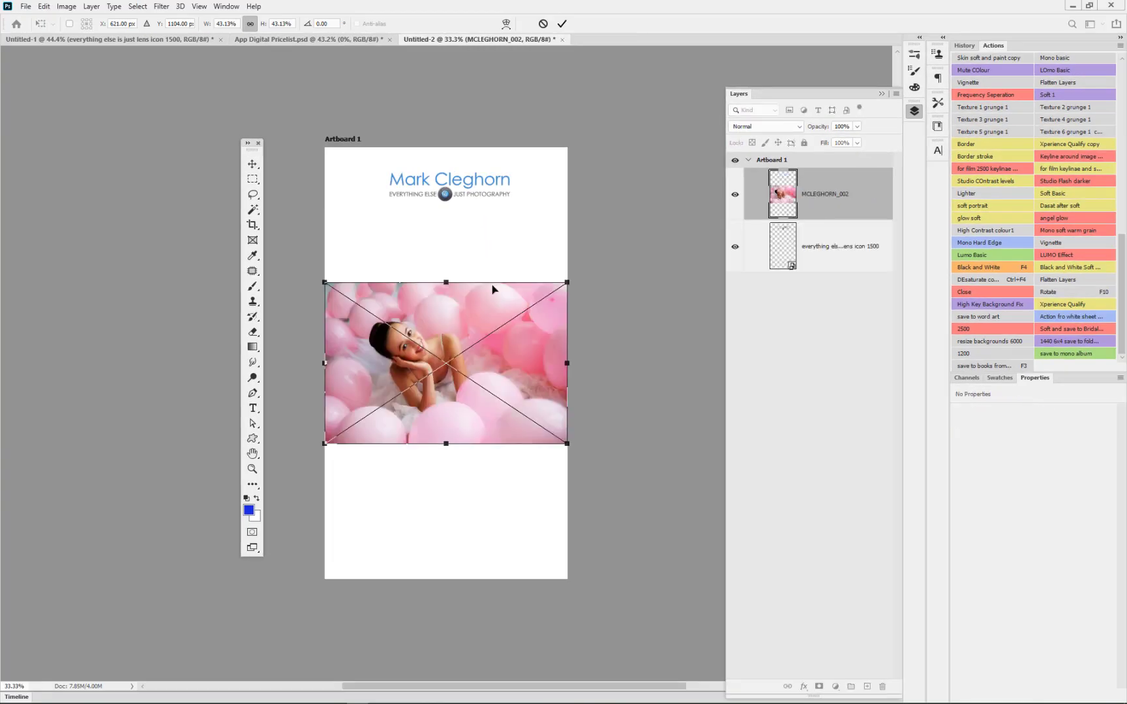
left_click_drag(492, 289, 489, 225)
key("Return")
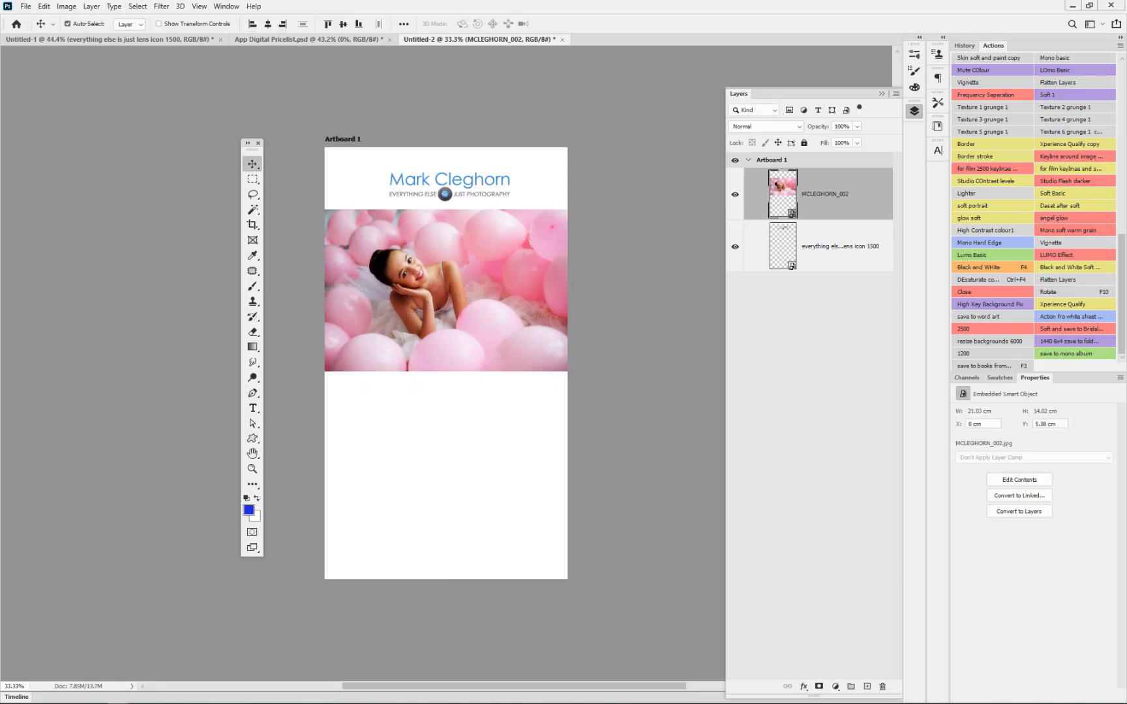
- Place MCLEGHORN_027 scaled down beneath the pink-balloon photo
left_click_drag(517, 453, 441, 458)
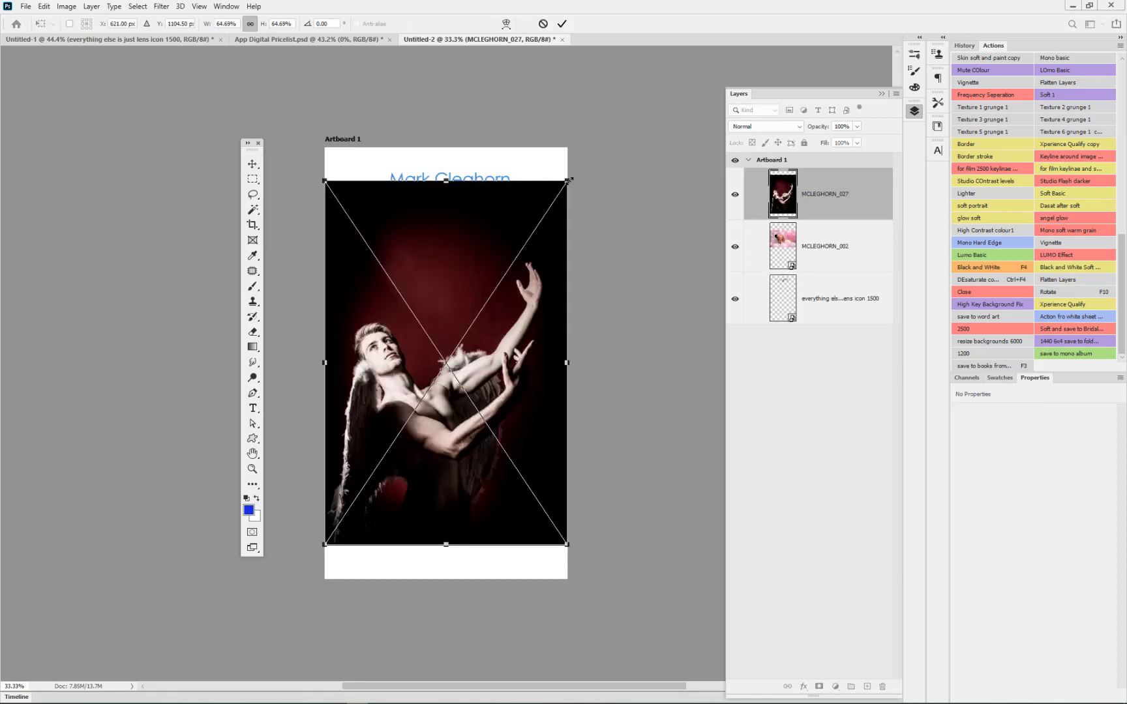
left_click_drag(566, 181, 440, 300)
left_click_drag(394, 358, 395, 407)
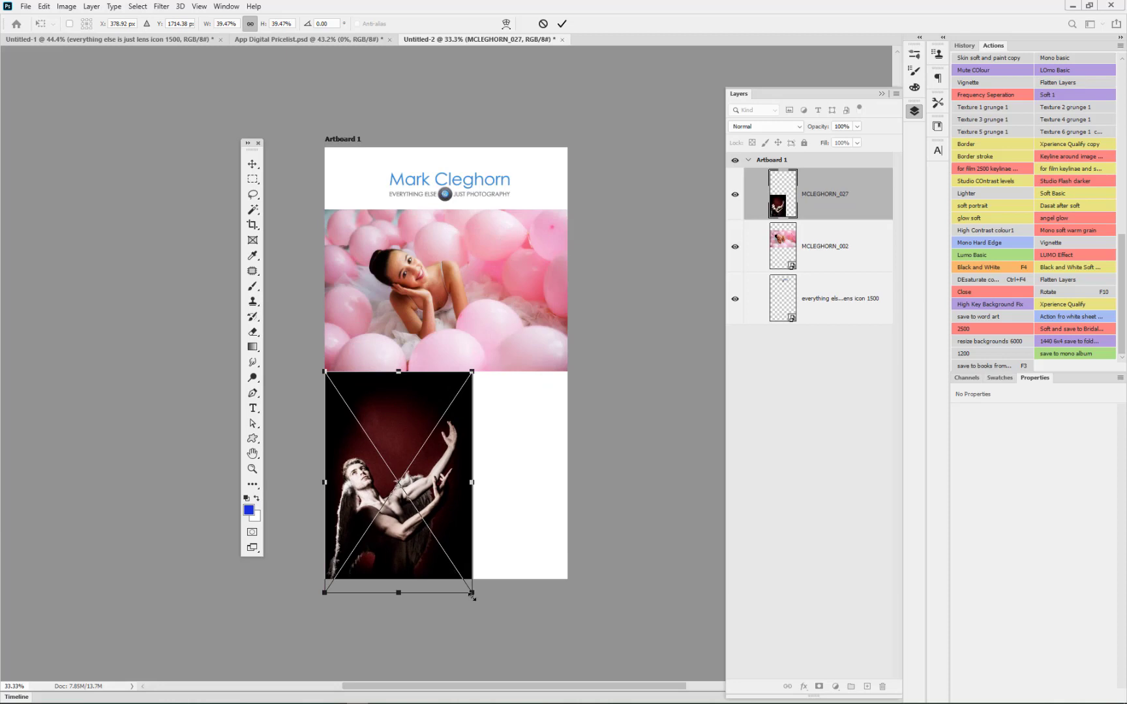
left_click_drag(472, 593, 463, 579)
key("Return")
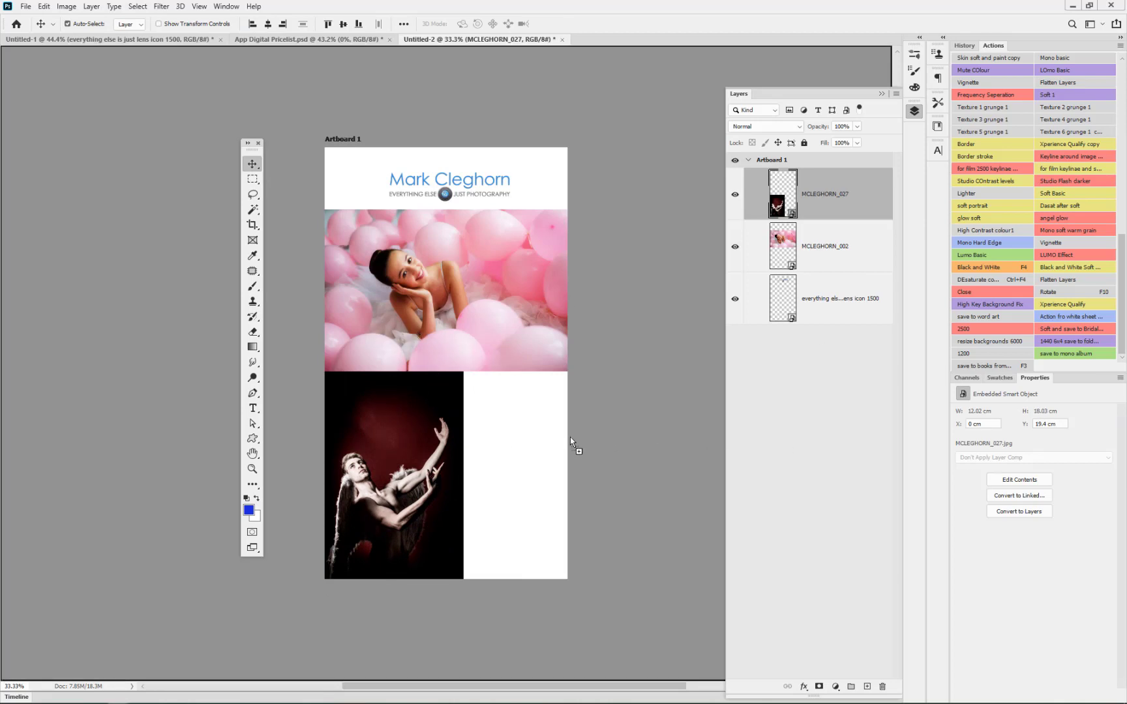
- Place MCLEGHORN_029 below the balloon photo in the stack, in the lower-right space
key("ctrl+t")
key("Return")
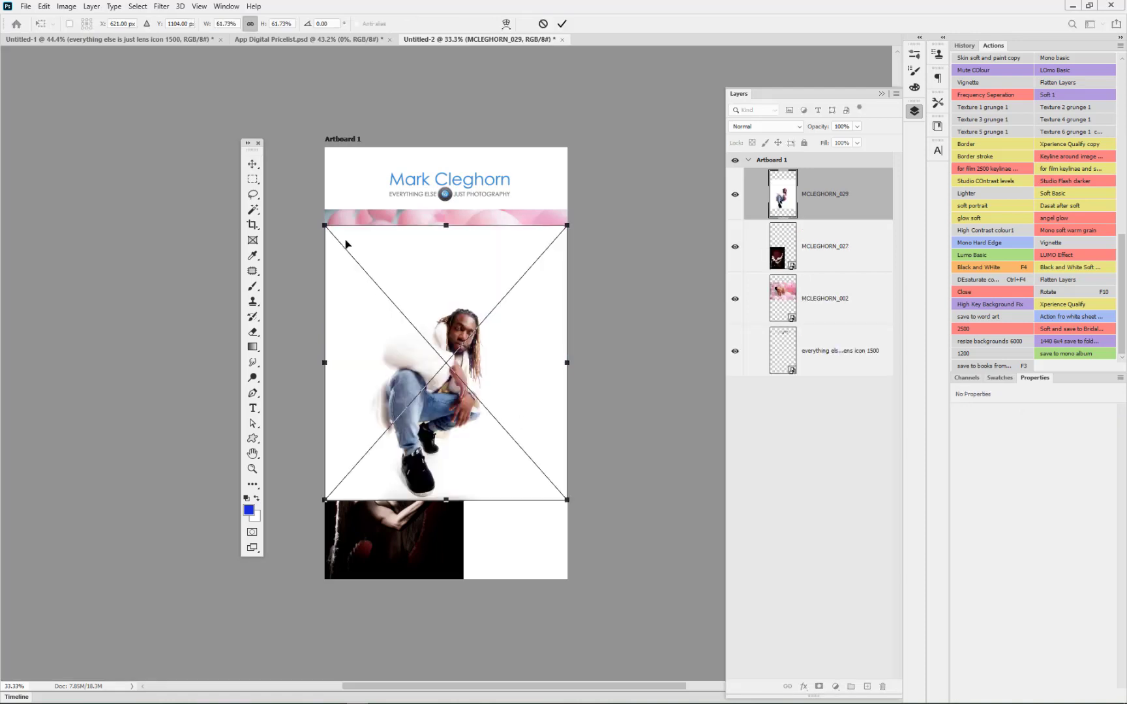
left_click_drag(881, 198, 862, 317)
left_click_drag(478, 409, 550, 486)
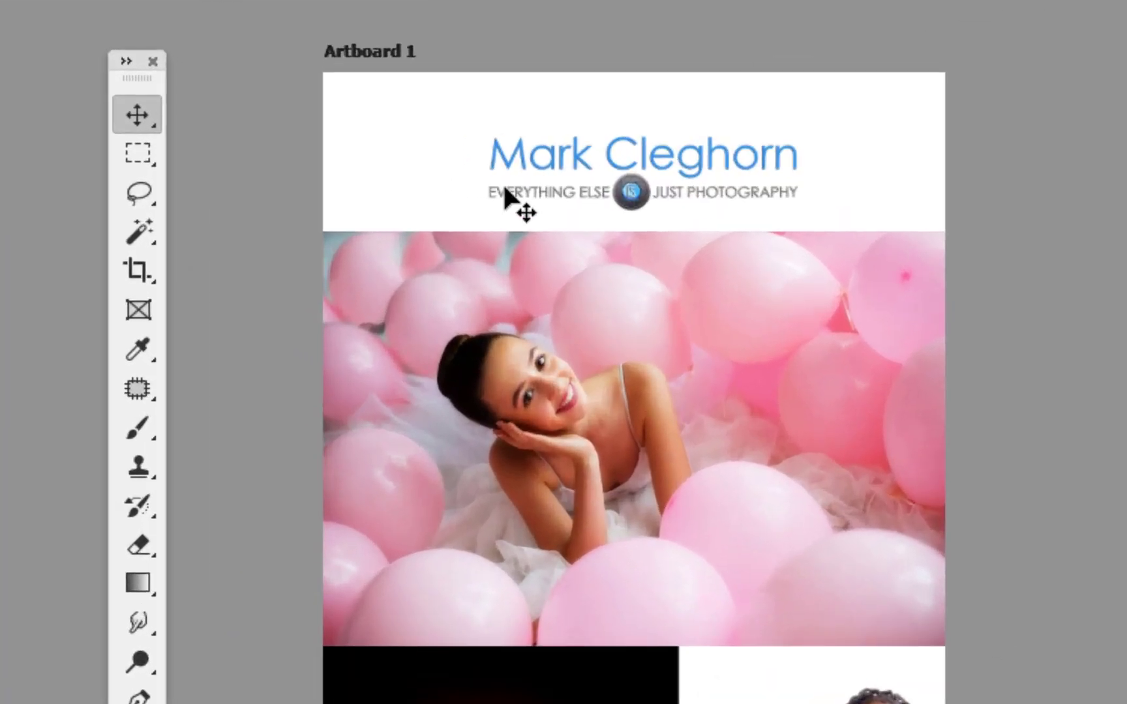
key("shift+v")
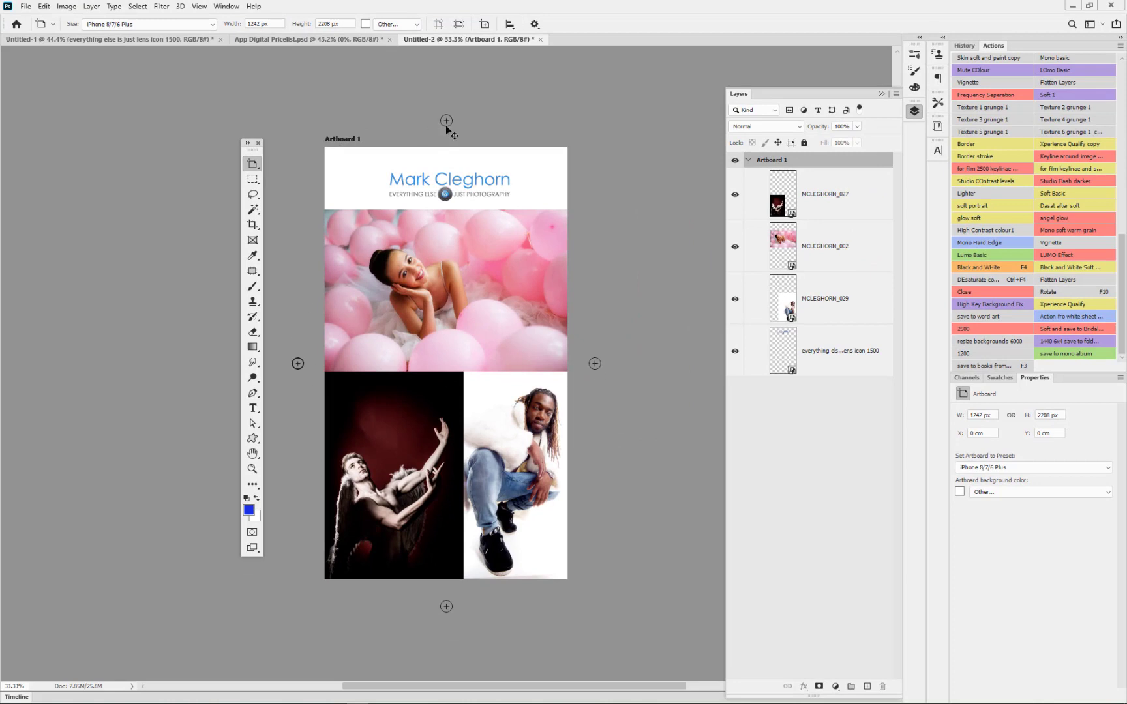
- Add Artboard 2 beside Artboard 1 and fill it with the enlarged MCLEGHORN_025 portrait
left_click(594, 364)
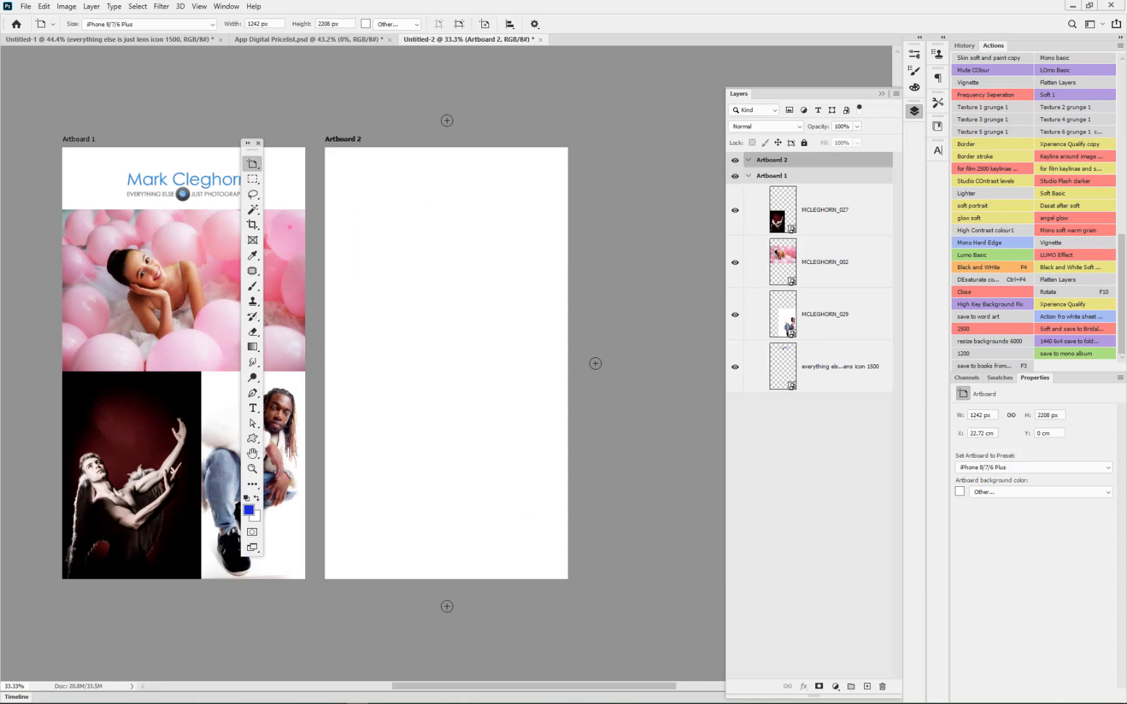
left_click_drag(611, 234, 468, 223)
left_click_drag(325, 180, 280, 146)
left_click_drag(567, 544, 594, 586)
key("Return")
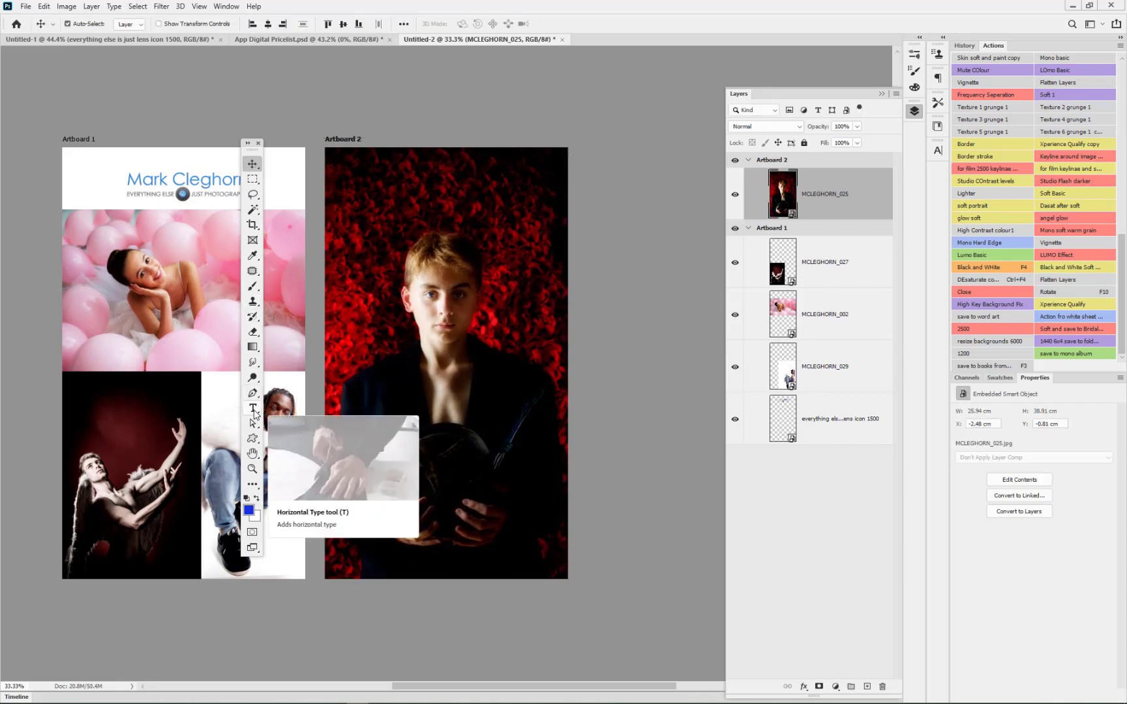
- Add a white, centred BOYZ TO MEN title at about 98 pt across Artboard 2's top
key("d")
key("x")
left_click(253, 410)
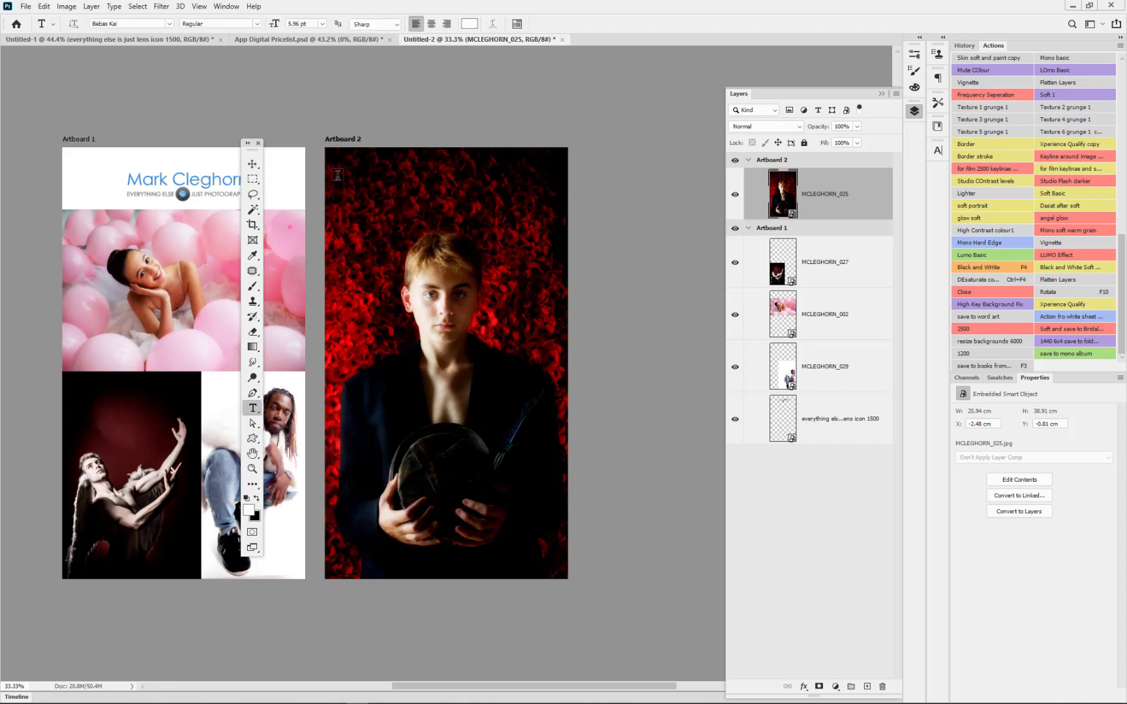
left_click_drag(333, 173, 556, 209)
key("BackSpace")
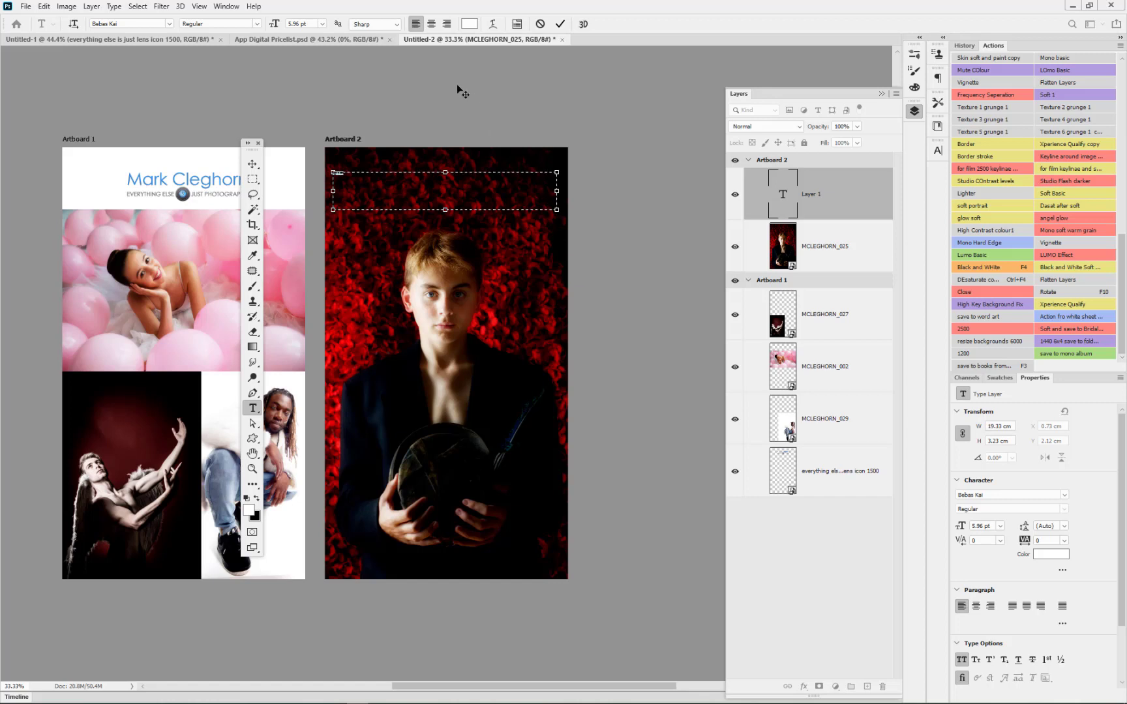
left_click_drag(274, 24, 326, 27)
left_click(432, 24)
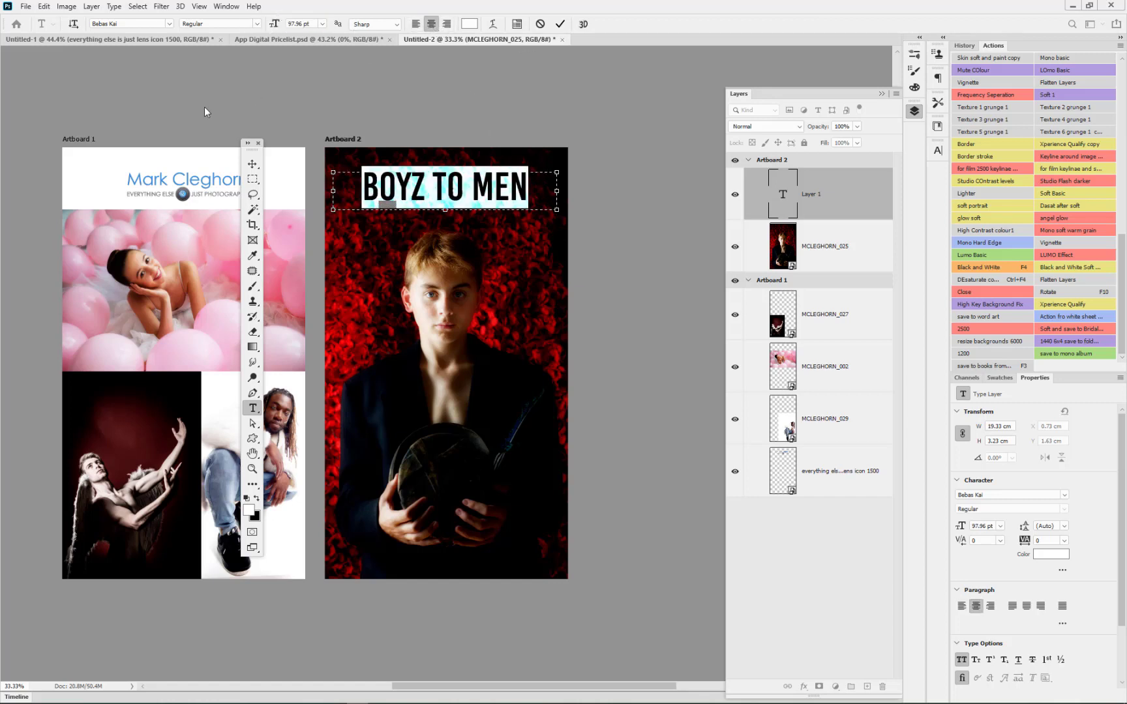
left_click(252, 164)
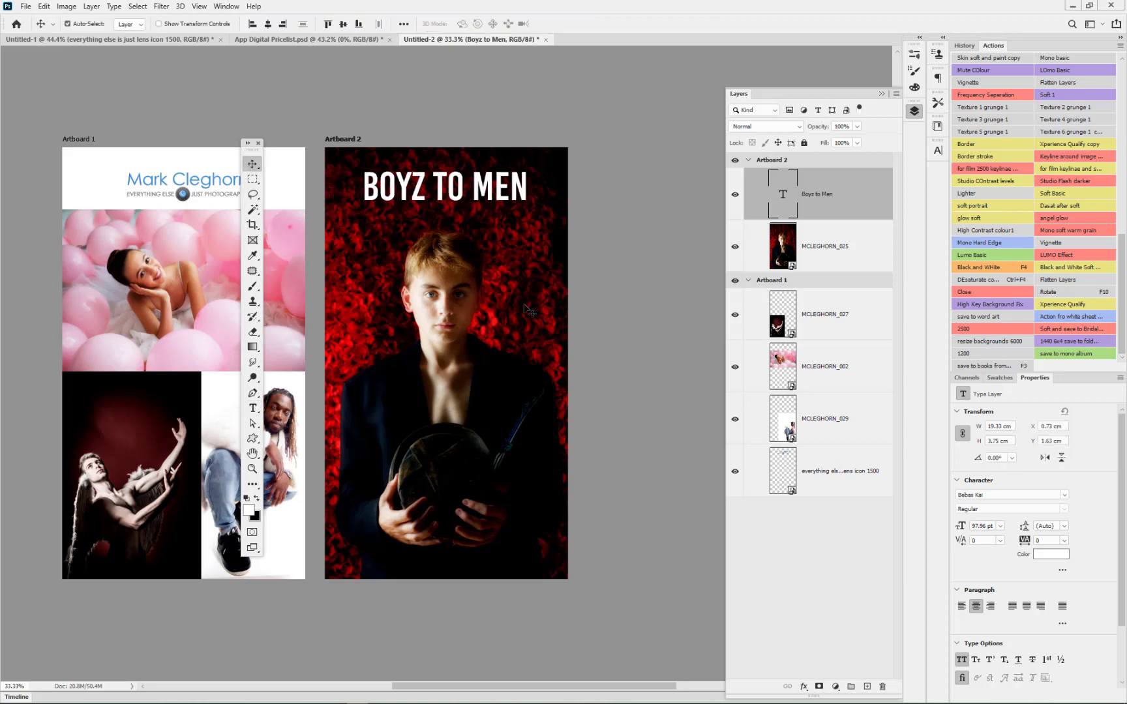
- Select Artboard 2 and then its portrait layer with the Move tool
left_click(357, 140)
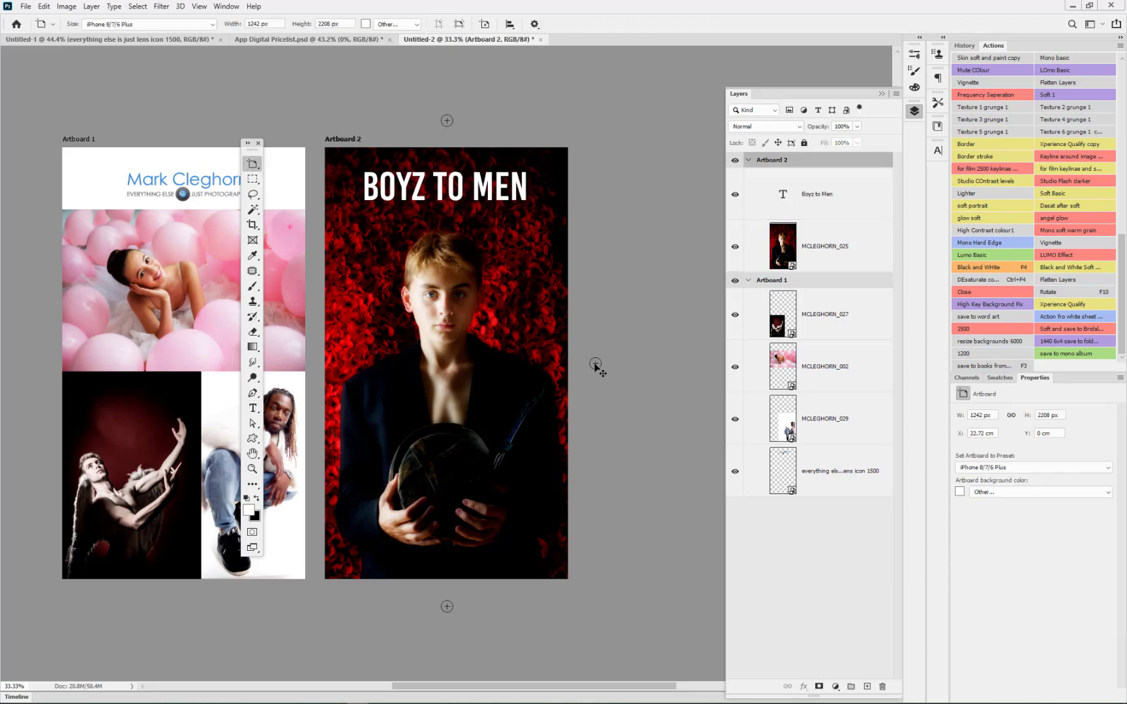
key("v")
left_click(538, 285)
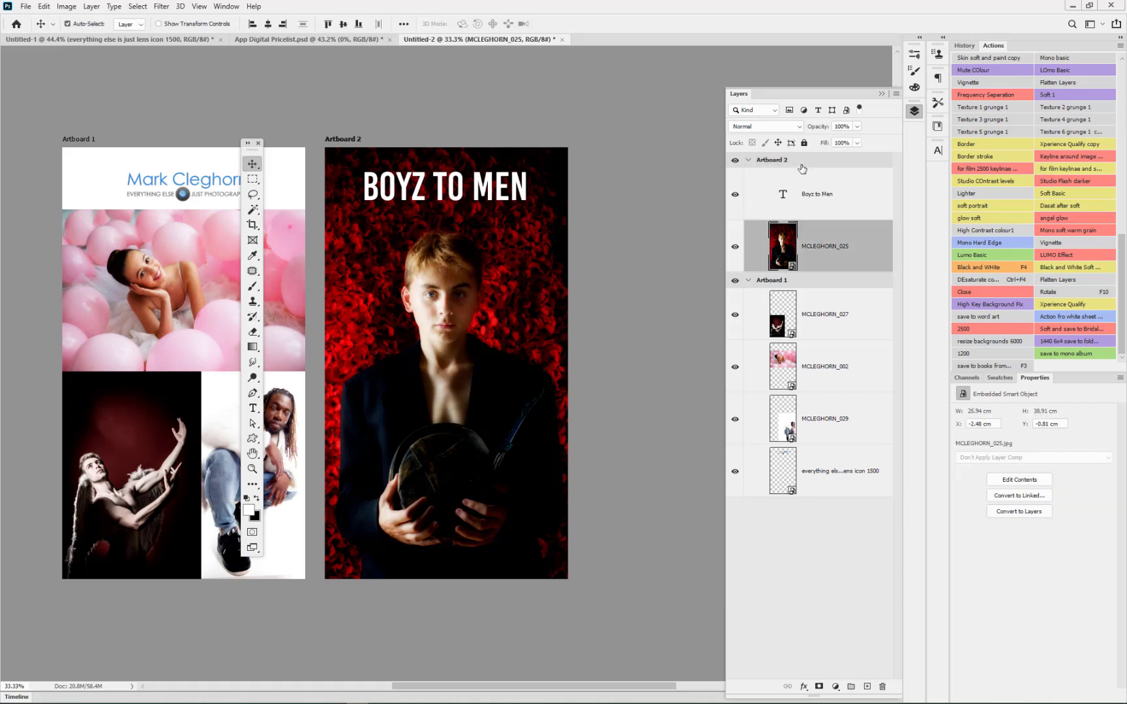
- Duplicate Artboard 2 as Artboard 2 copy and choose Replace Contents for its portrait
left_click(771, 163)
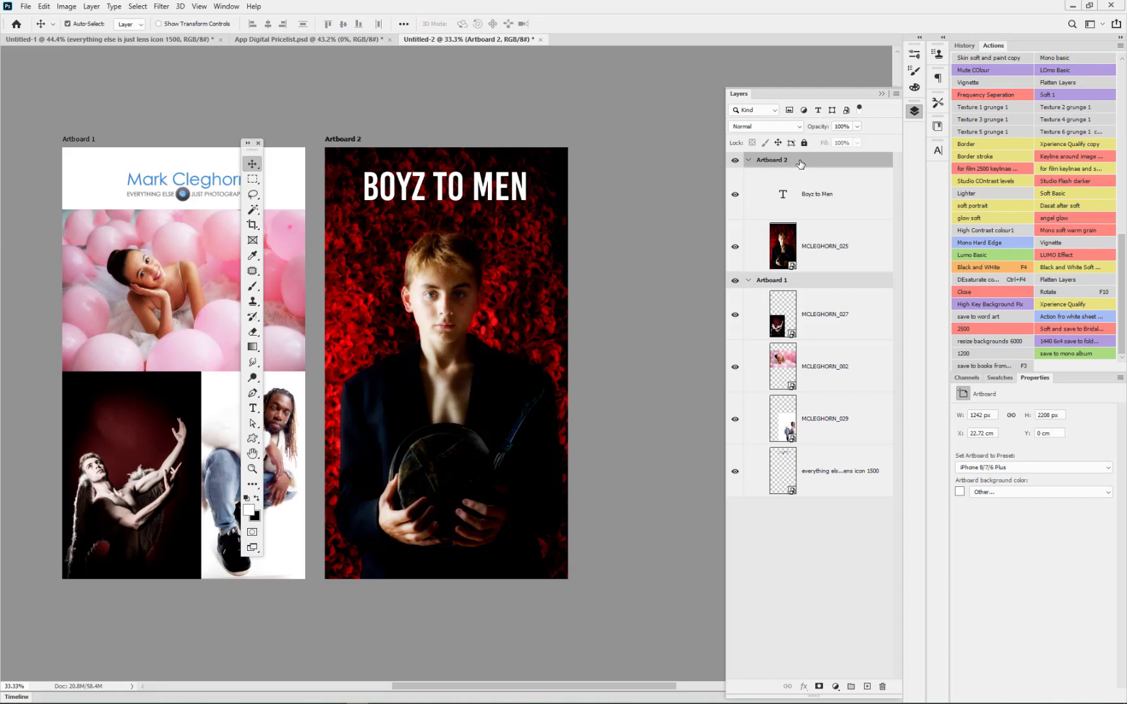
key("ctrl+j")
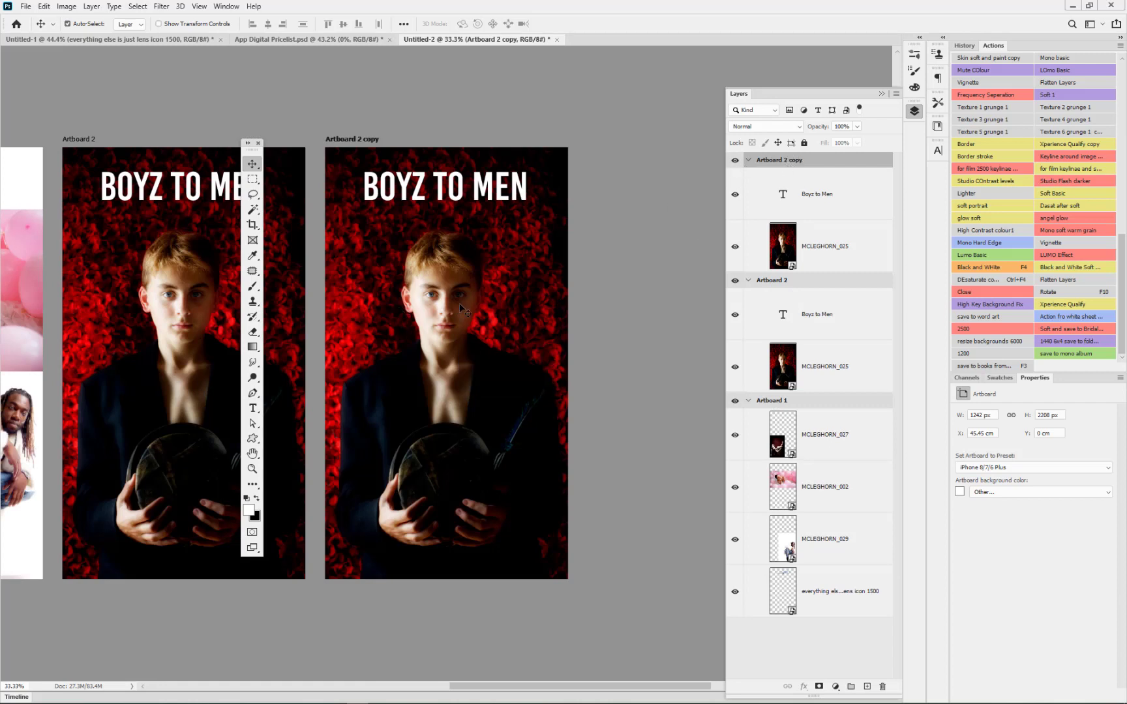
left_click(828, 253)
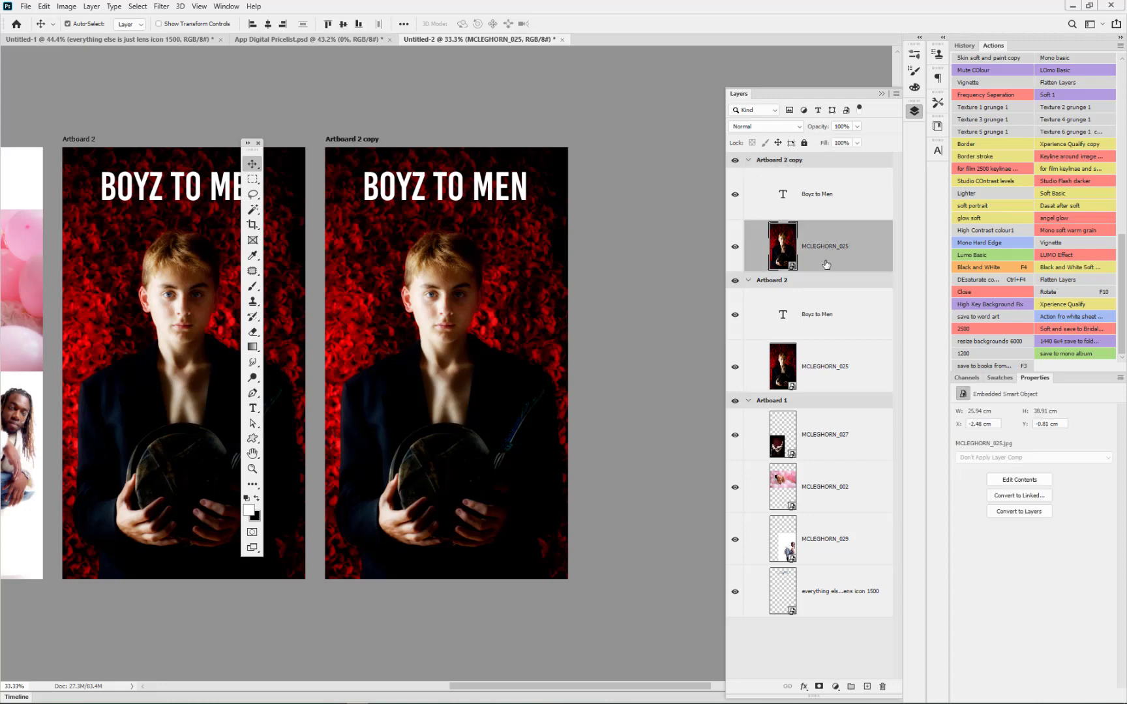
right_click(826, 264)
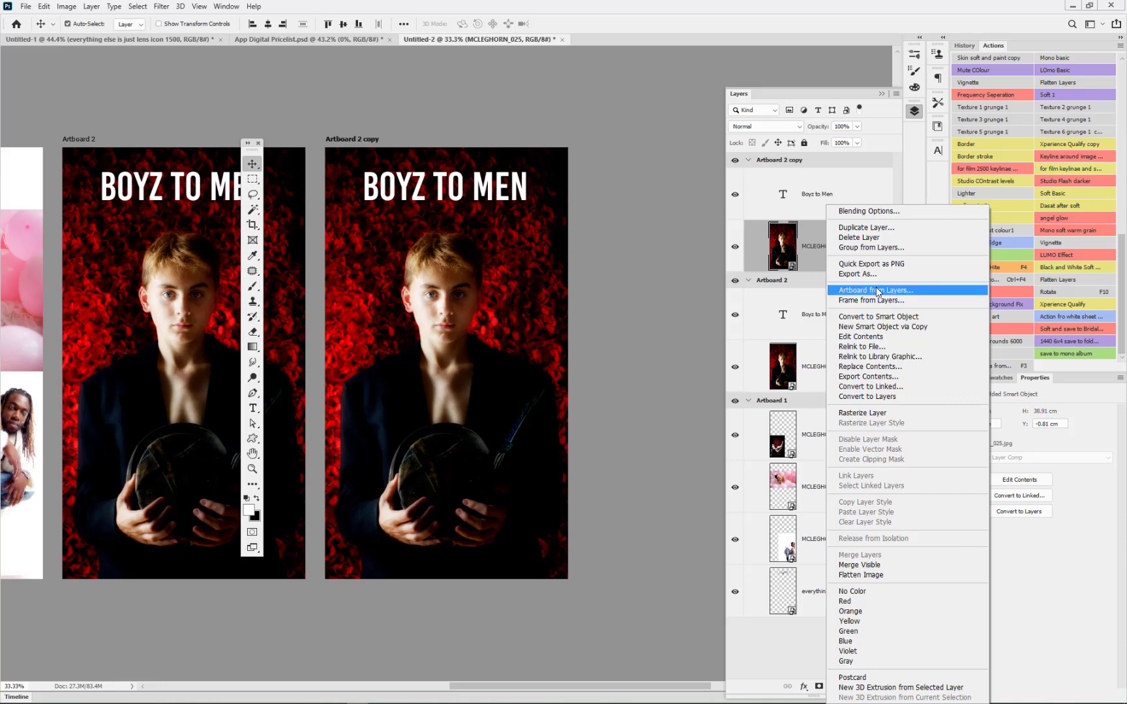
left_click(871, 367)
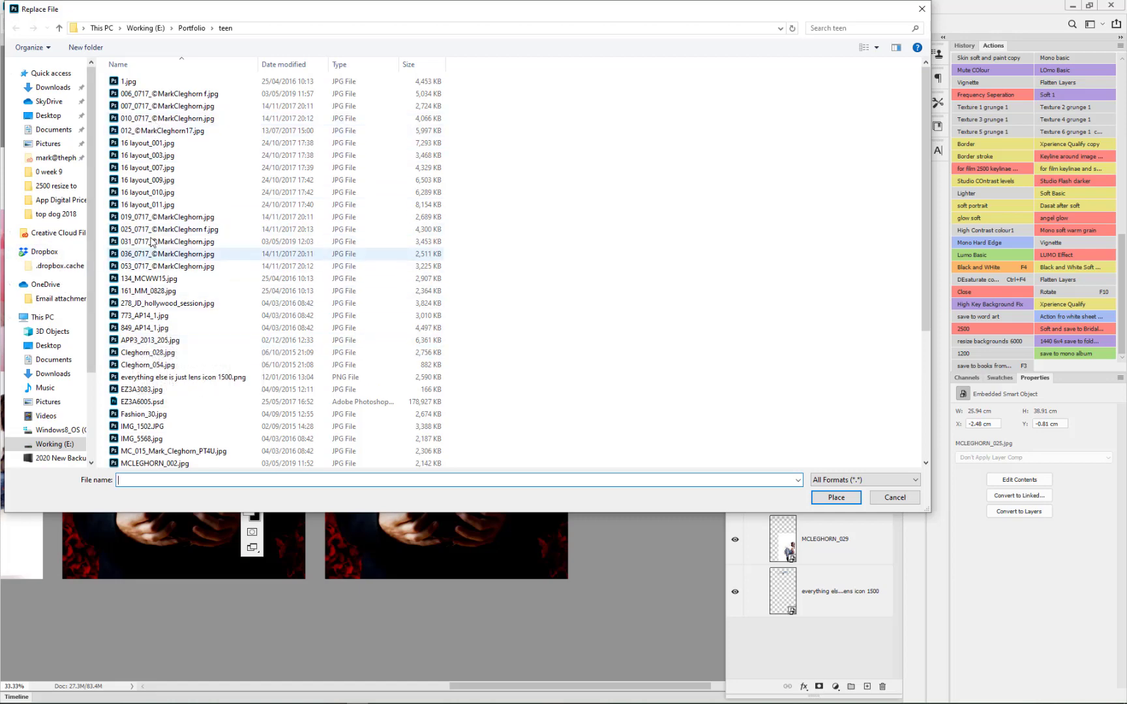
- Browse the teen folder in the Replace File dialog and double-click a photo
scroll(156, 260, "down", 5)
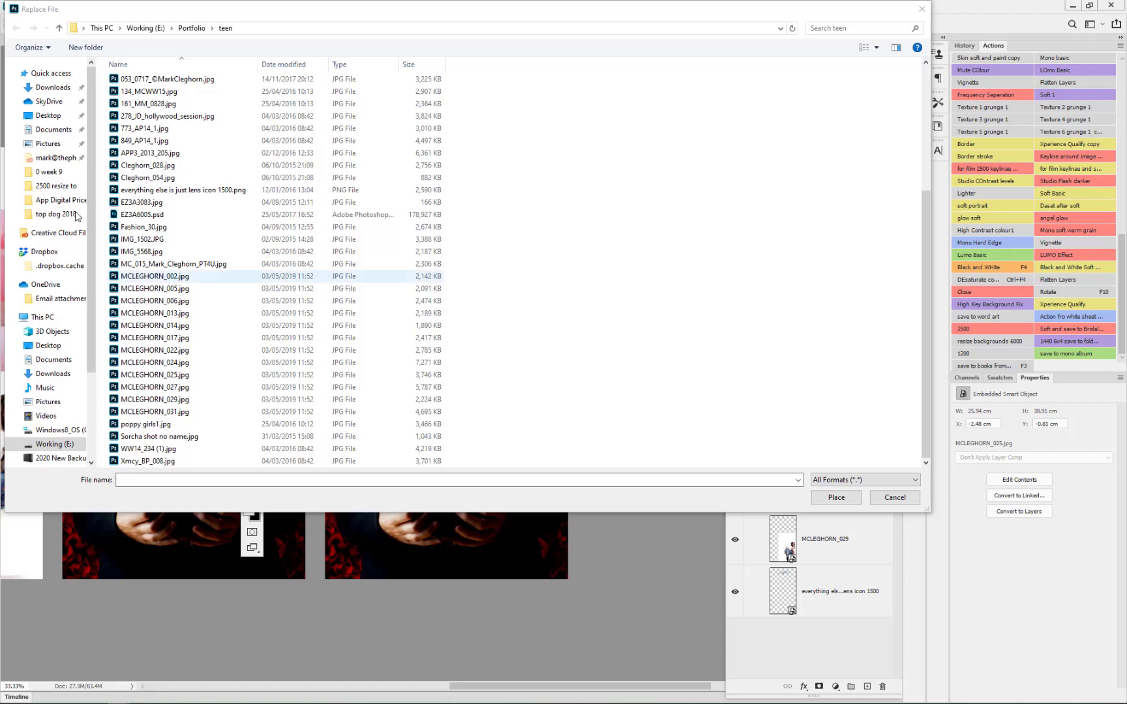
scroll(148, 235, "up", 3)
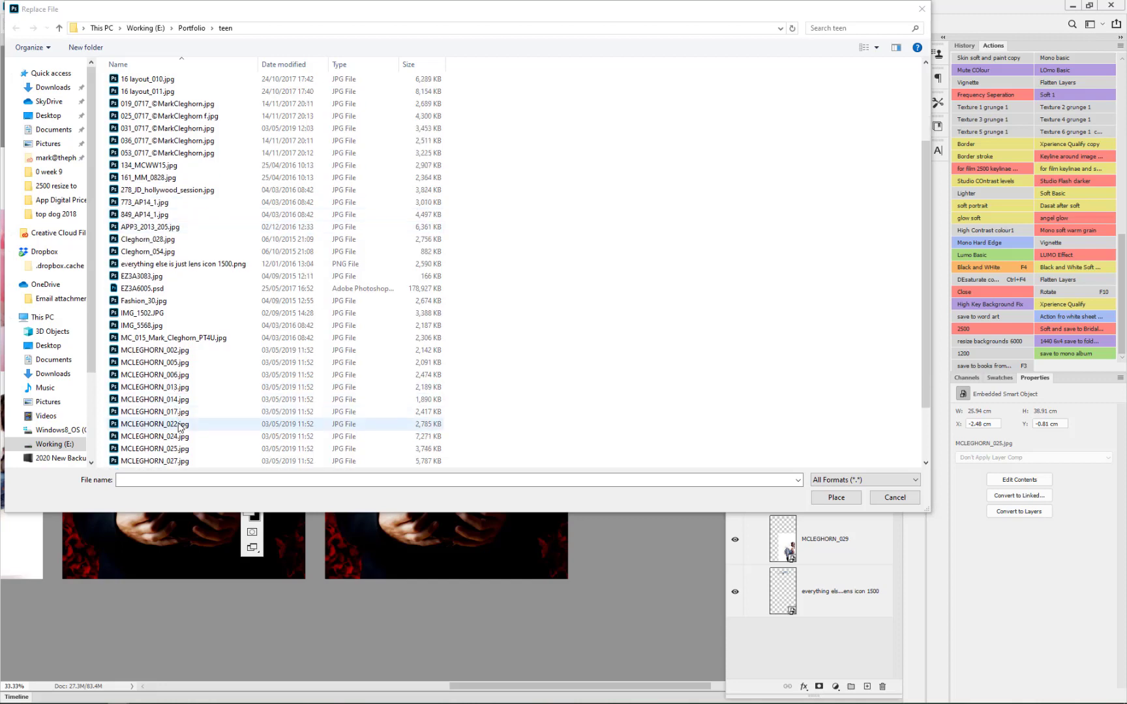
double_click(182, 427)
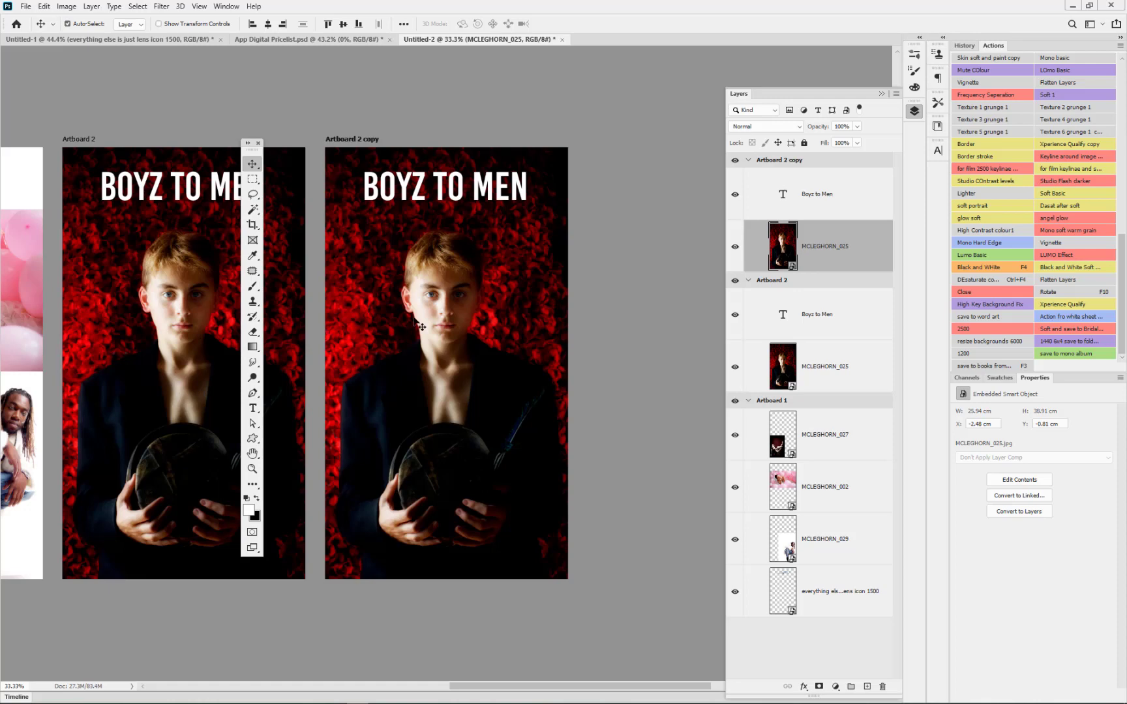
- Delete the MCLEGHORN_025 portrait layer from Artboard 2 copy
right_click(842, 266)
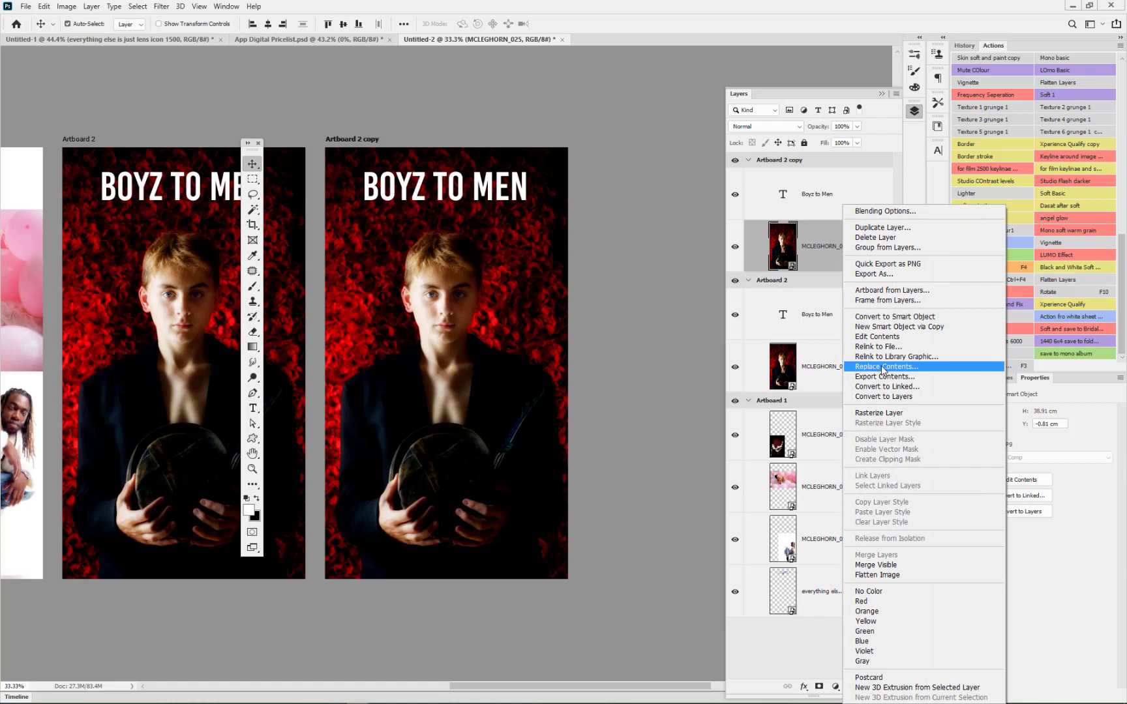
left_click(527, 358)
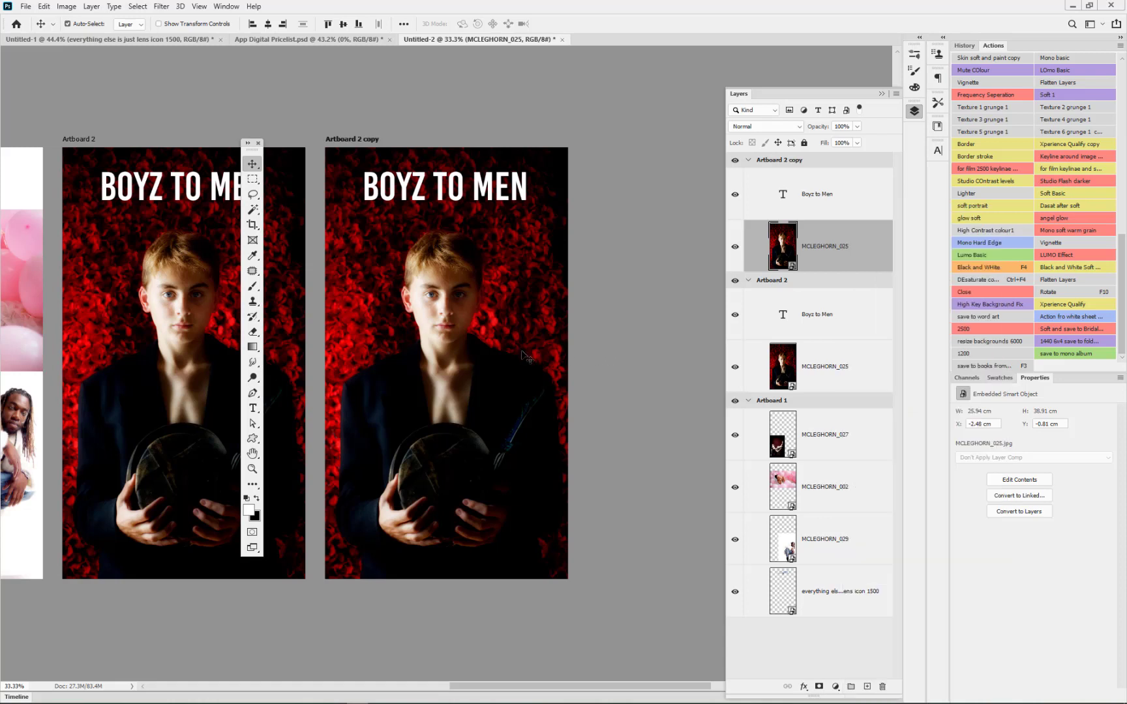
key("Delete")
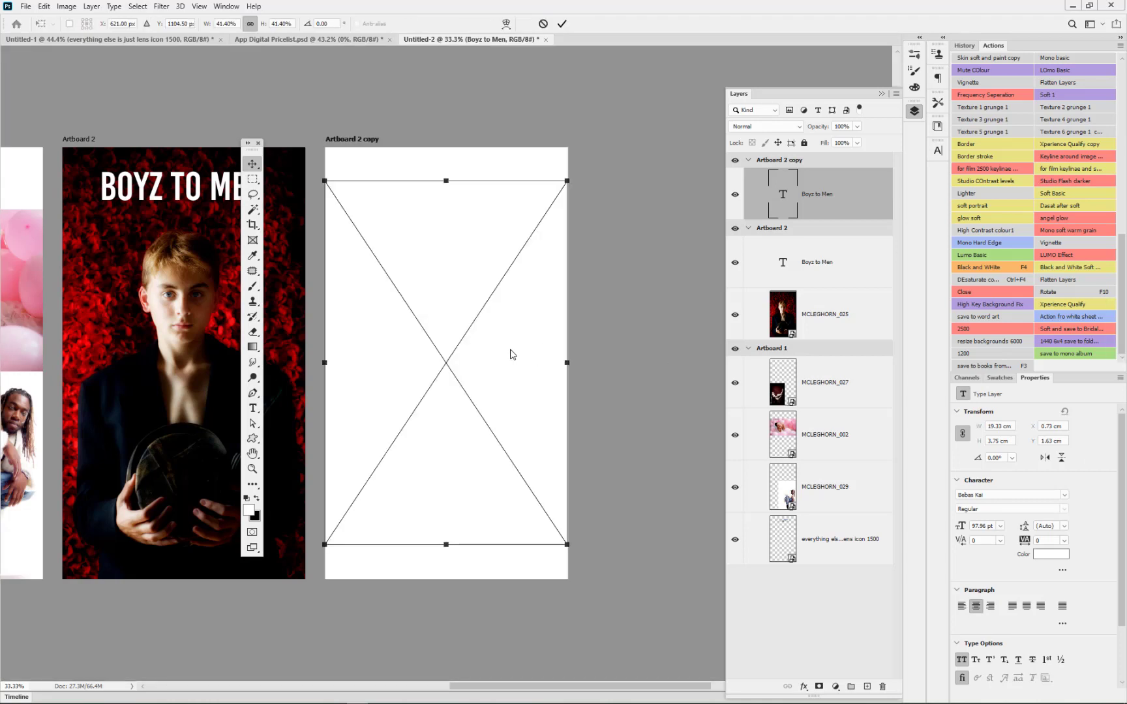
- Scale MCLEGHORN_022 to cover Artboard 2 copy beneath the title, and retype the title GIRLS TO WOMEN
left_click_drag(567, 544, 511, 498)
left_click_drag(326, 182, 289, 128)
left_click_drag(572, 551, 592, 582)
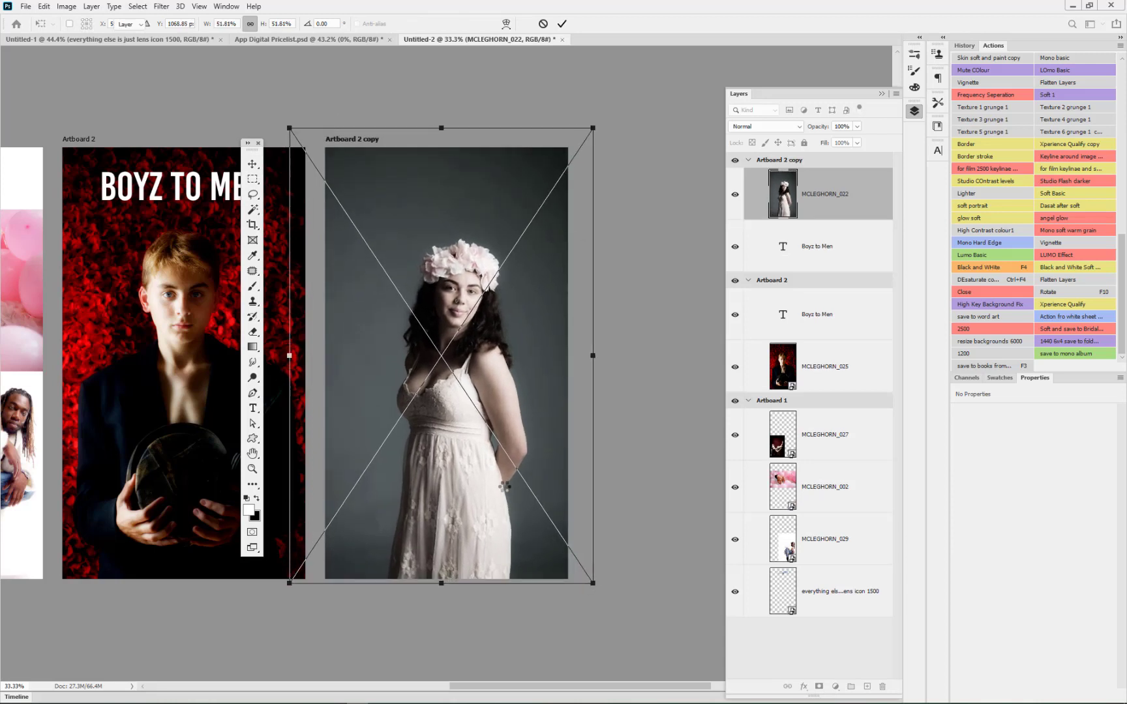
key("Return")
left_click_drag(852, 194, 848, 265)
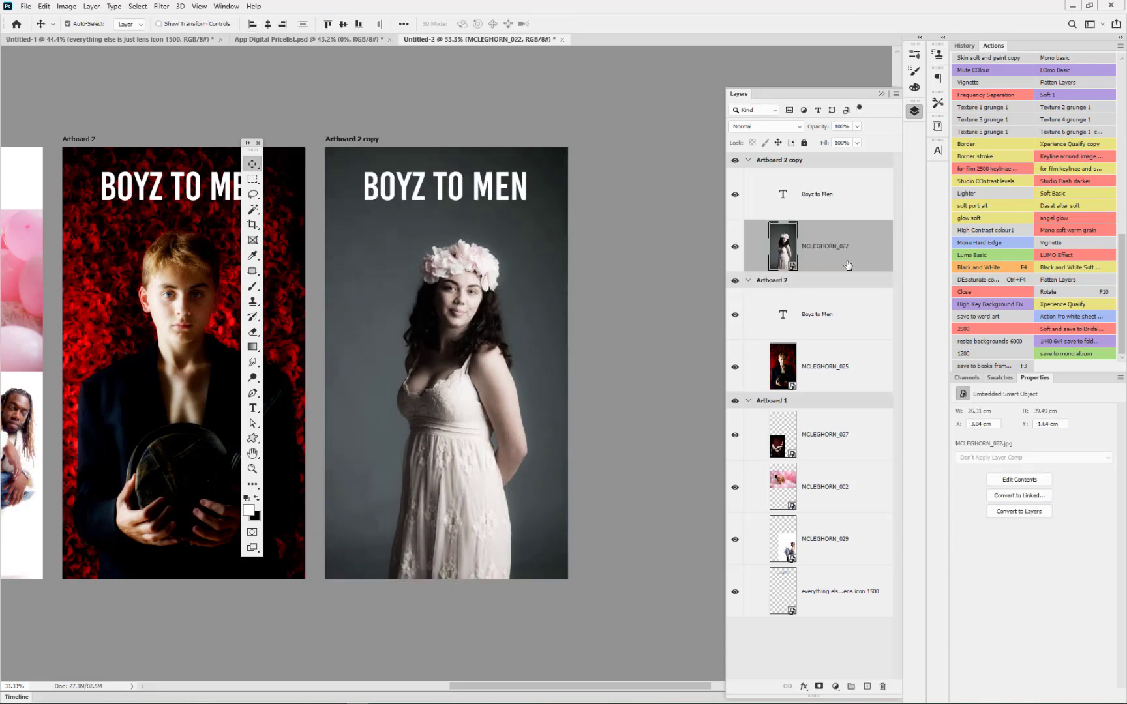
double_click(783, 196)
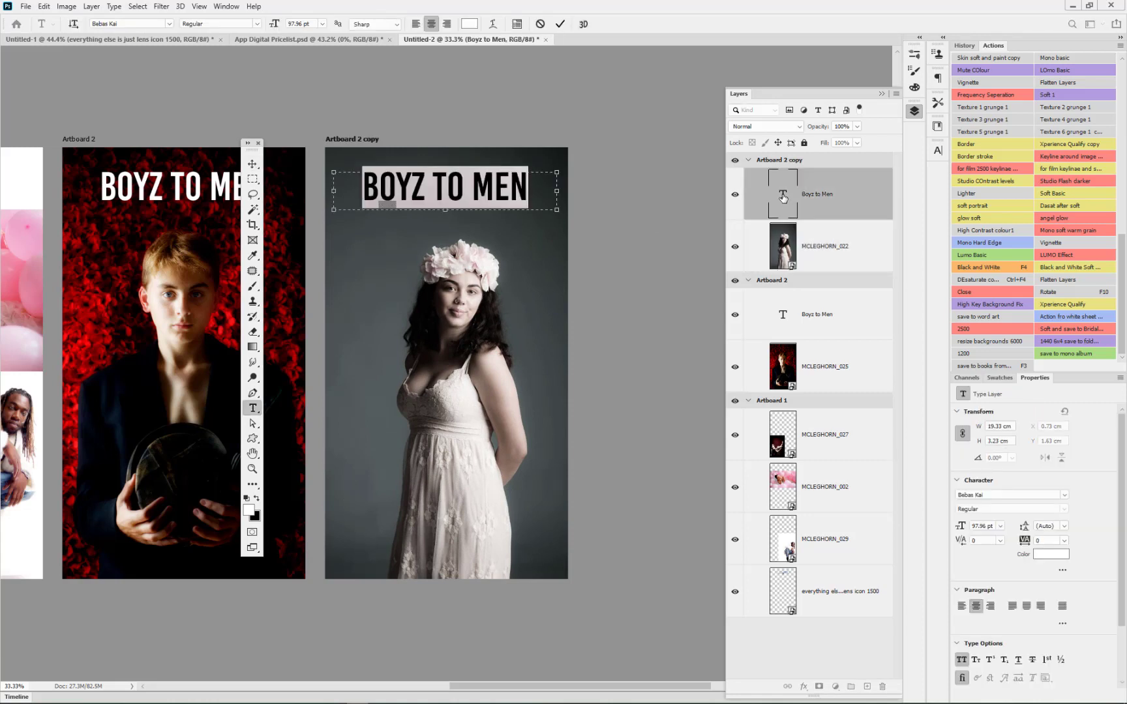
type("GIR")
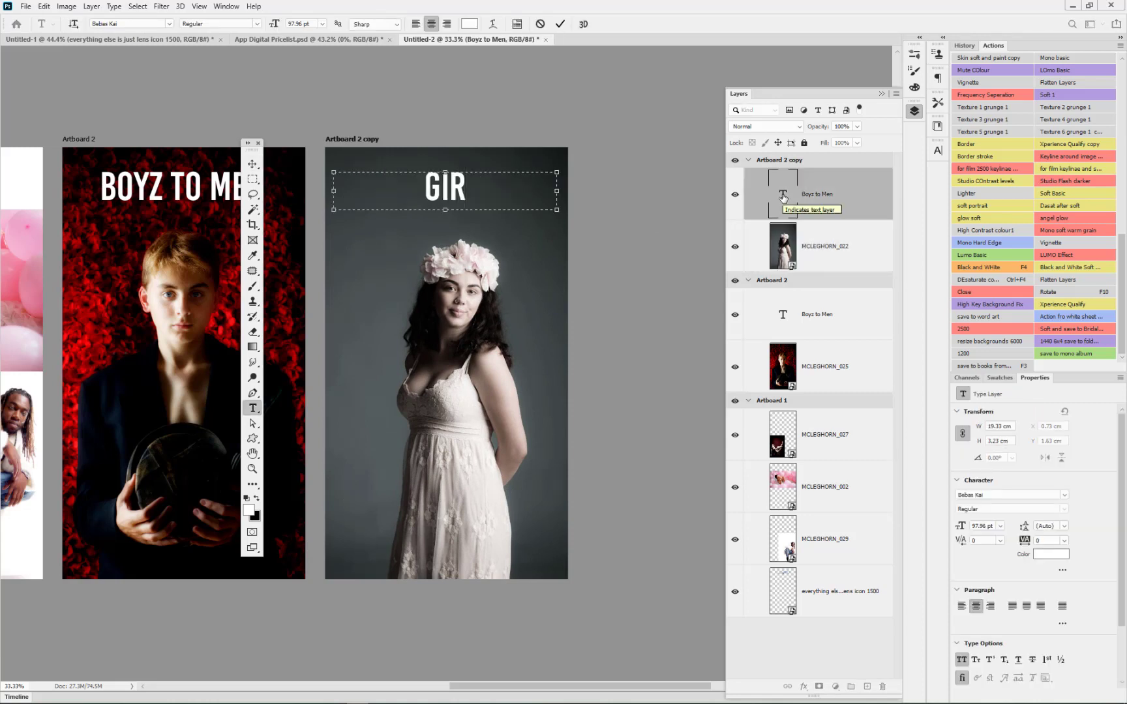
type("LS")
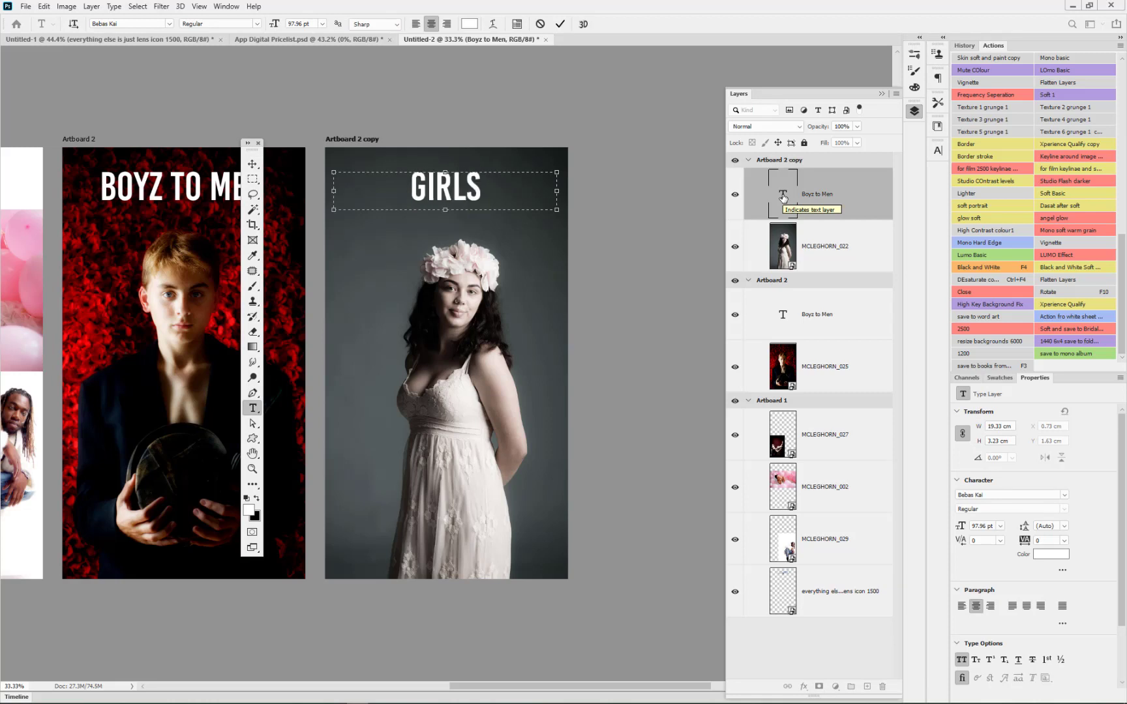
type(" TO WOMEN")
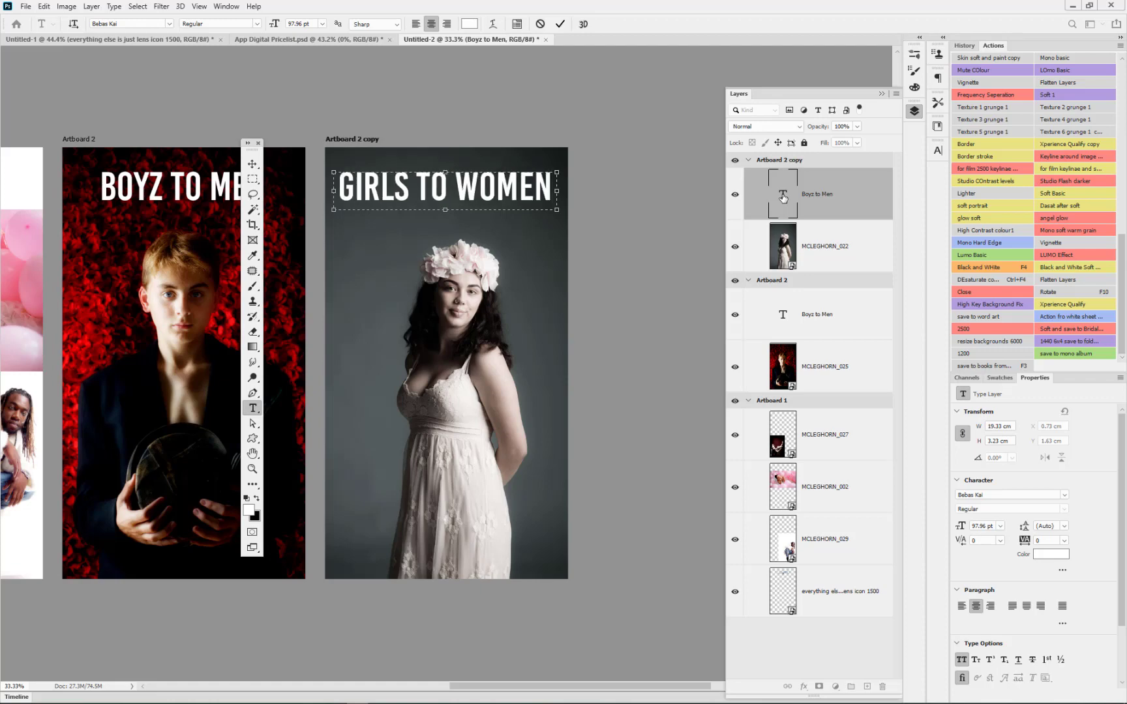
- Commit the GIRLS TO WOMEN title, move it to the portrait's bottom, and select Artboard 2 copy
left_click(252, 164)
scroll(401, 253, "down", 2)
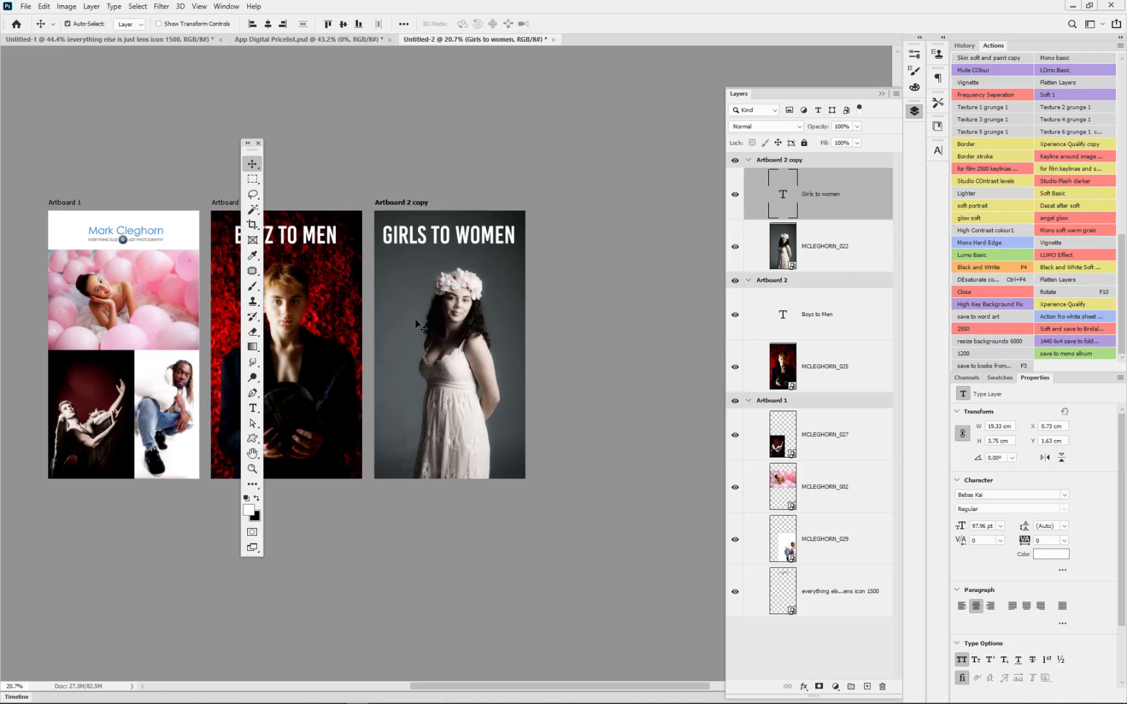
left_click_drag(439, 243, 445, 464)
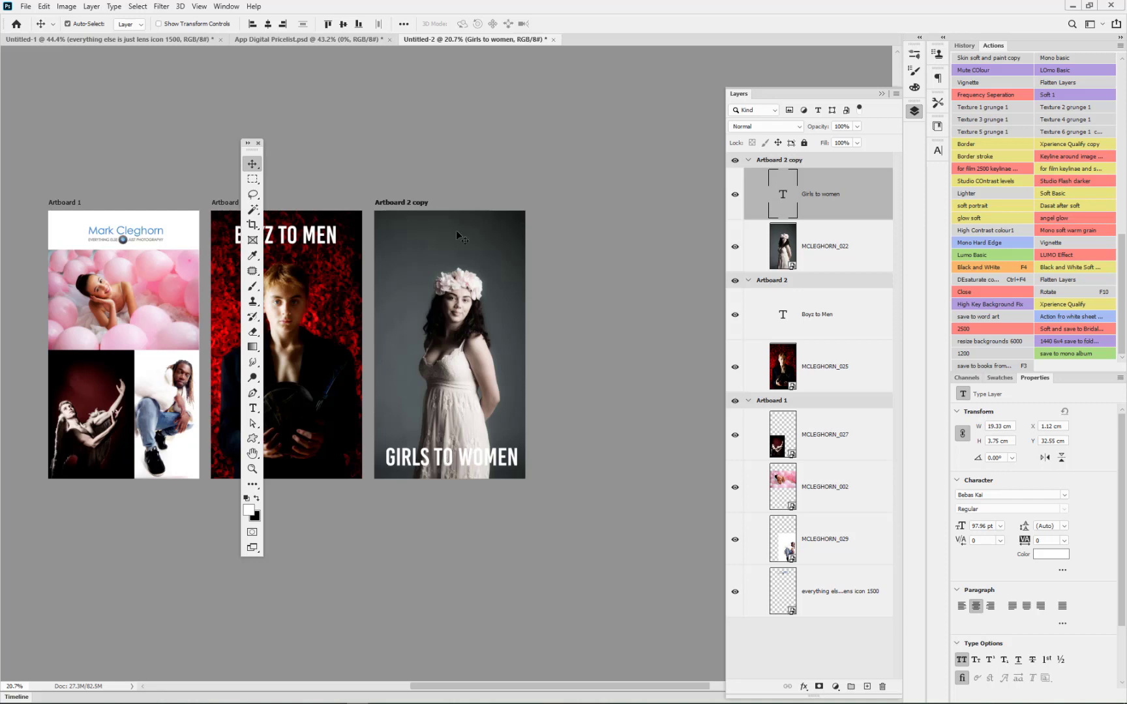
left_click(419, 206)
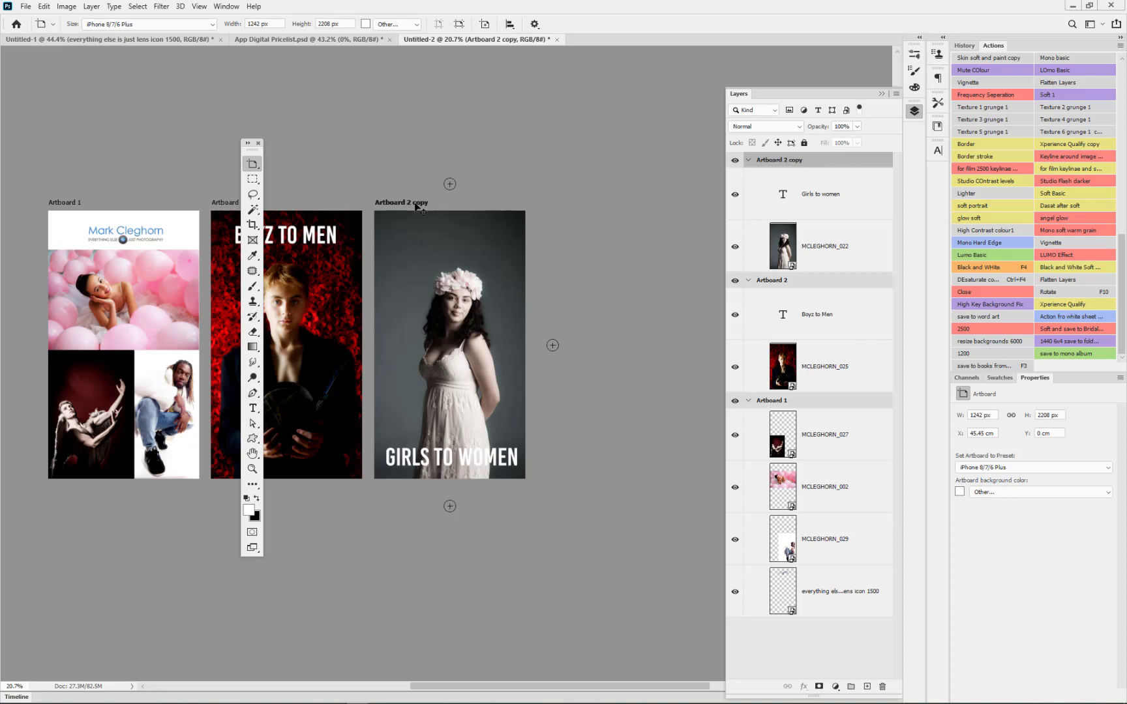
- Duplicate Artboard 2 copy into Artboard 2 copy 2, add blank Artboard 3, and delete a stray extra artboard
key("ctrl+j")
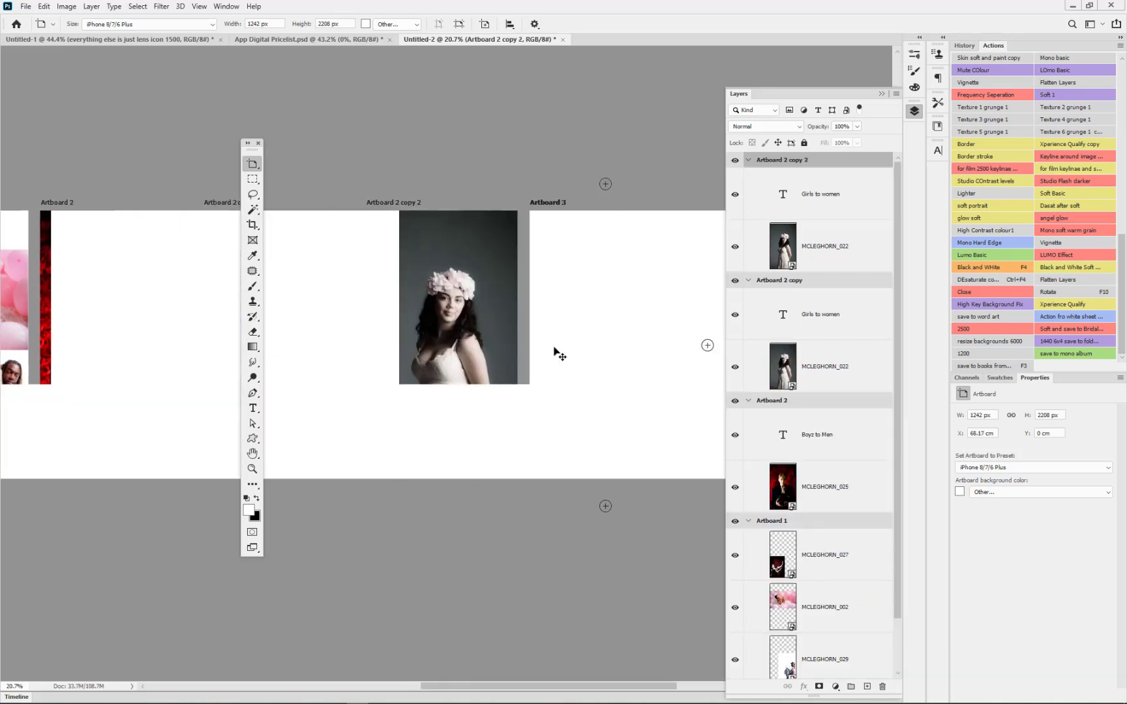
left_click(553, 345)
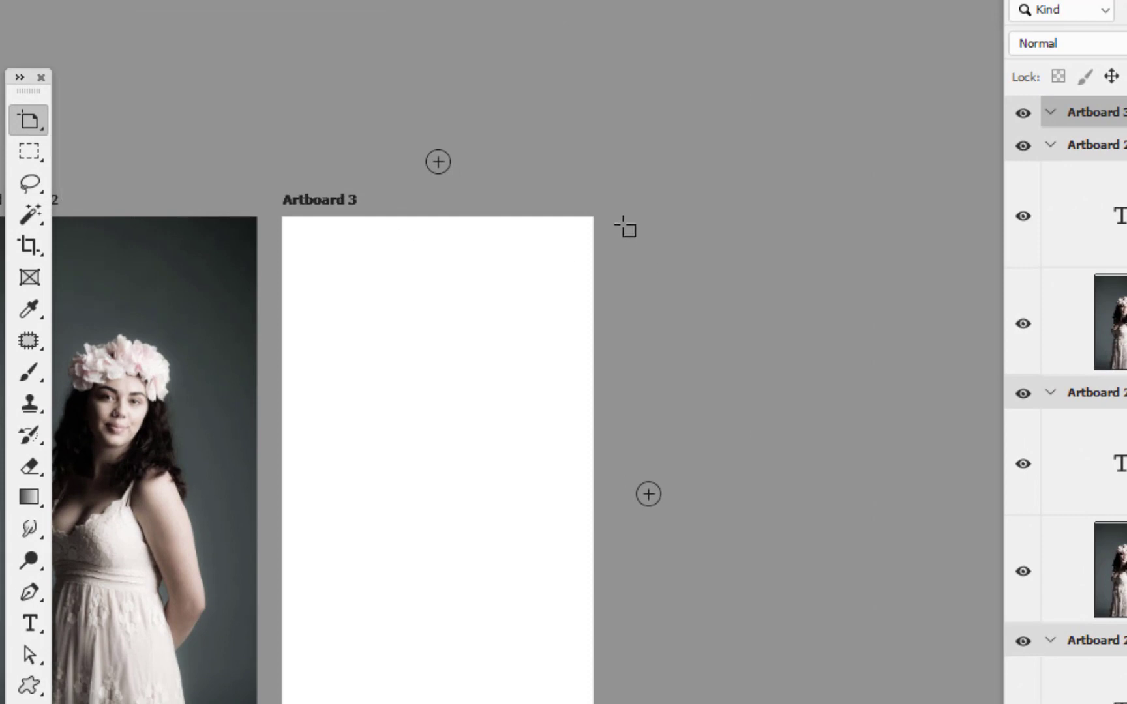
left_click_drag(622, 224, 926, 503)
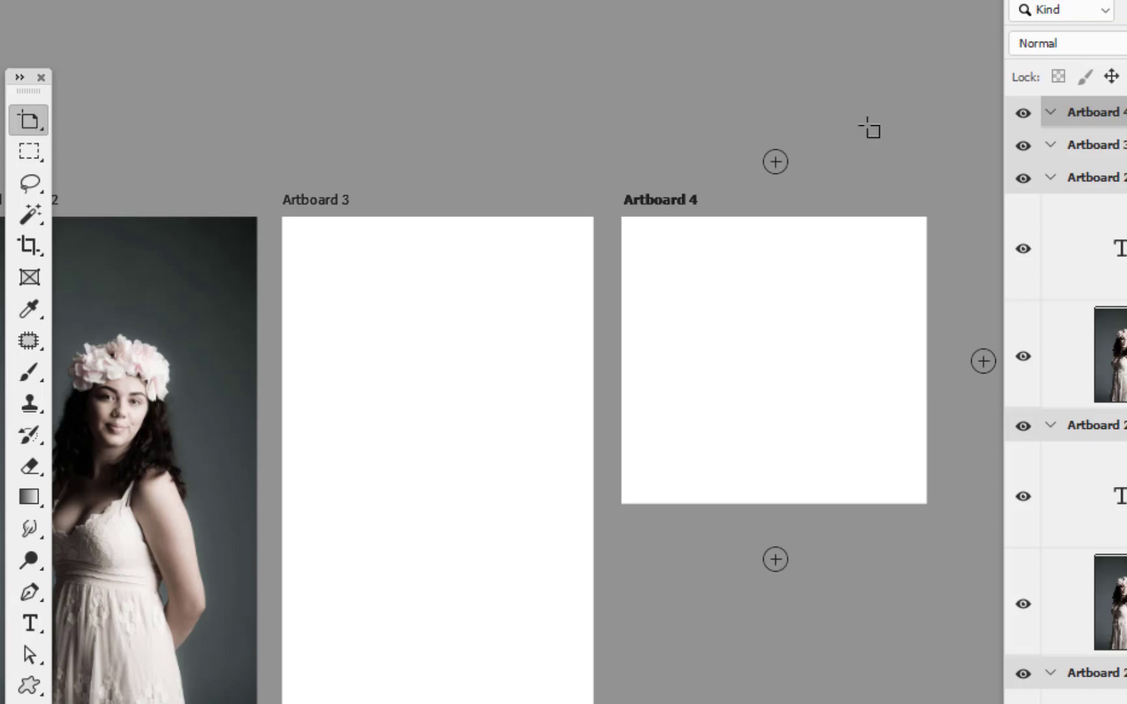
key("Delete")
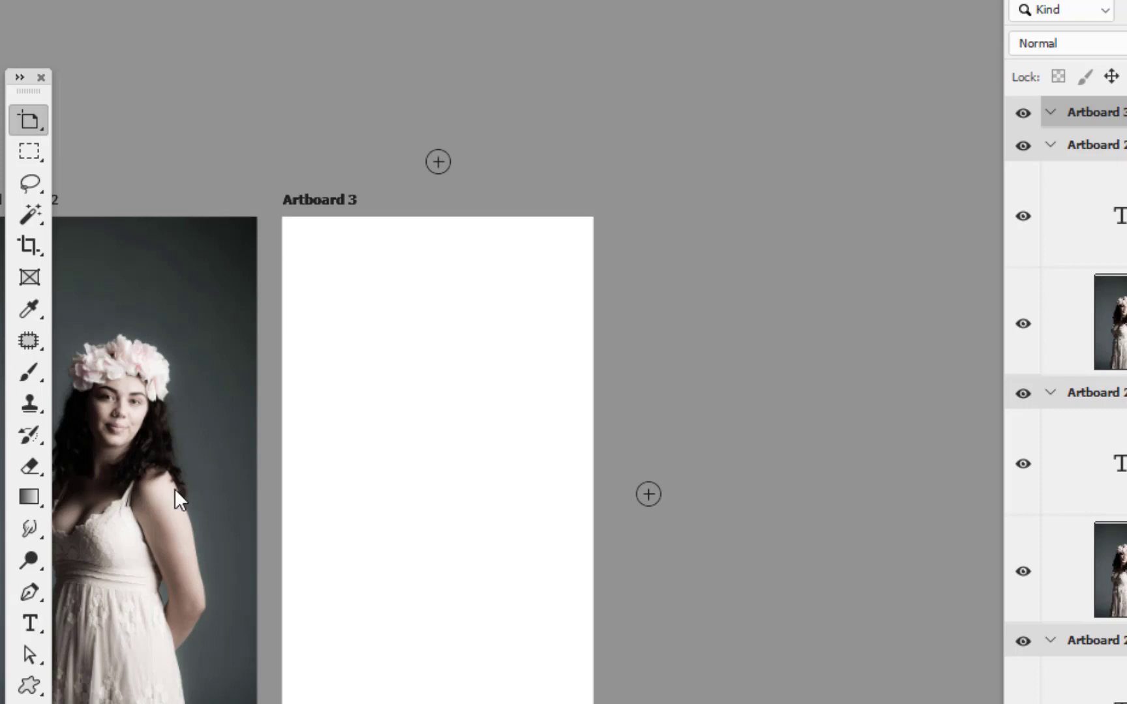
scroll(176, 489, "up", 1)
scroll(187, 493, "down", 1)
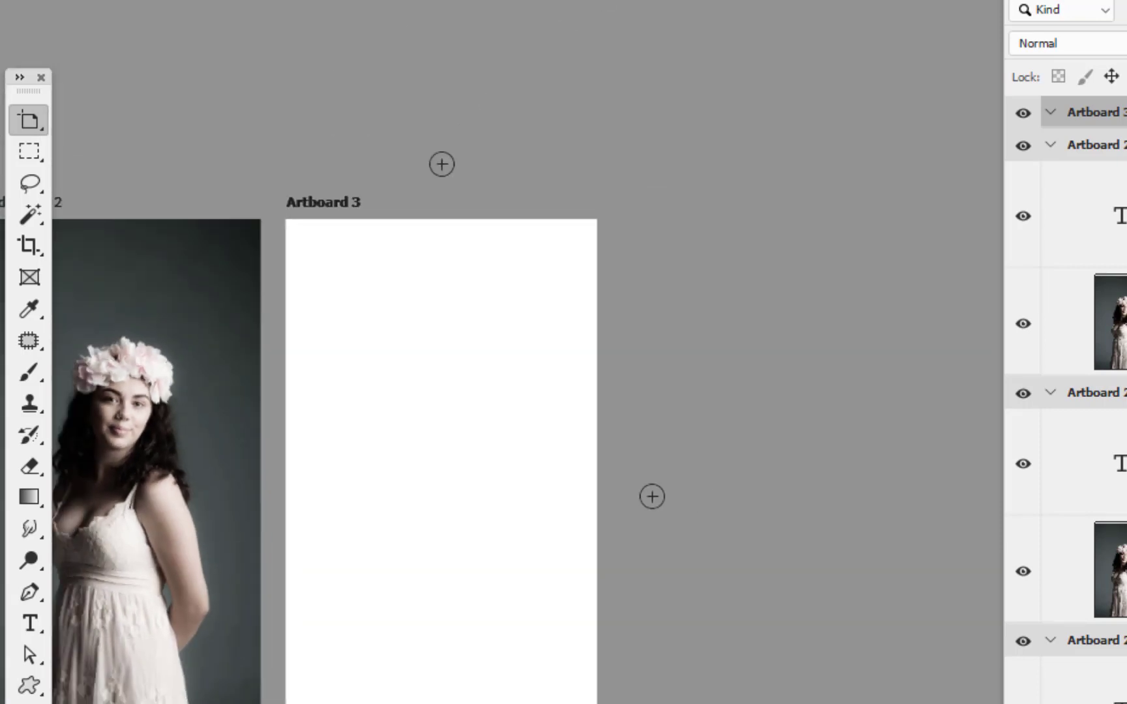
scroll(503, 456, "left", 10)
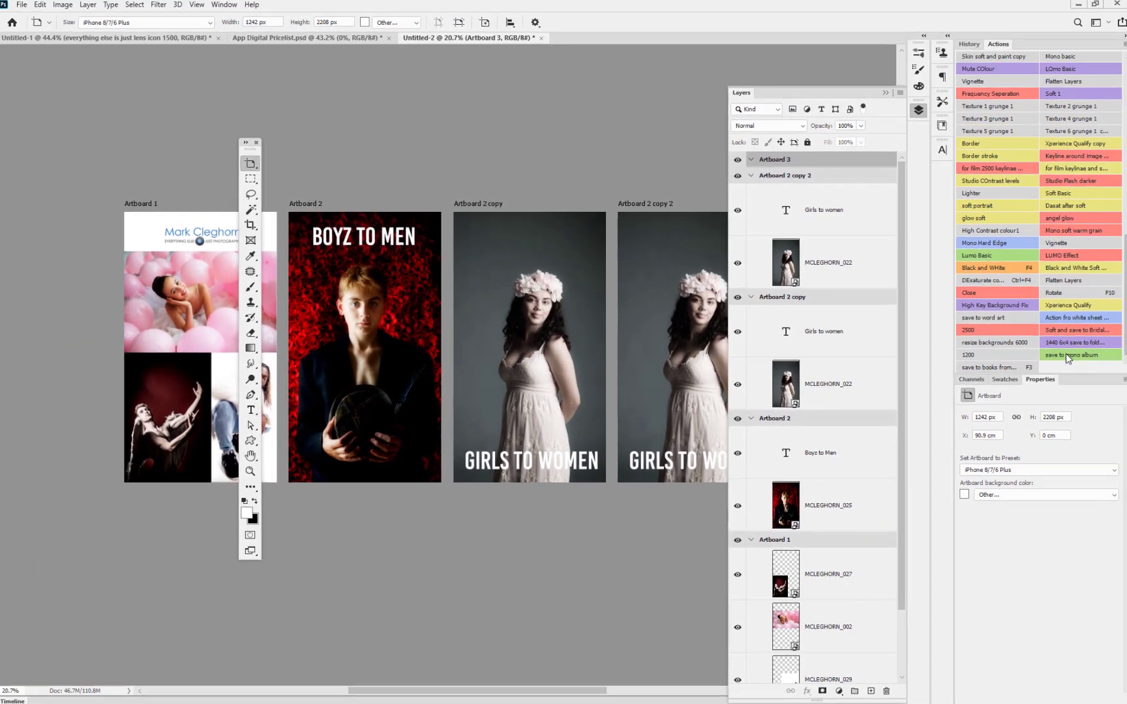
scroll(607, 514, "down", 1)
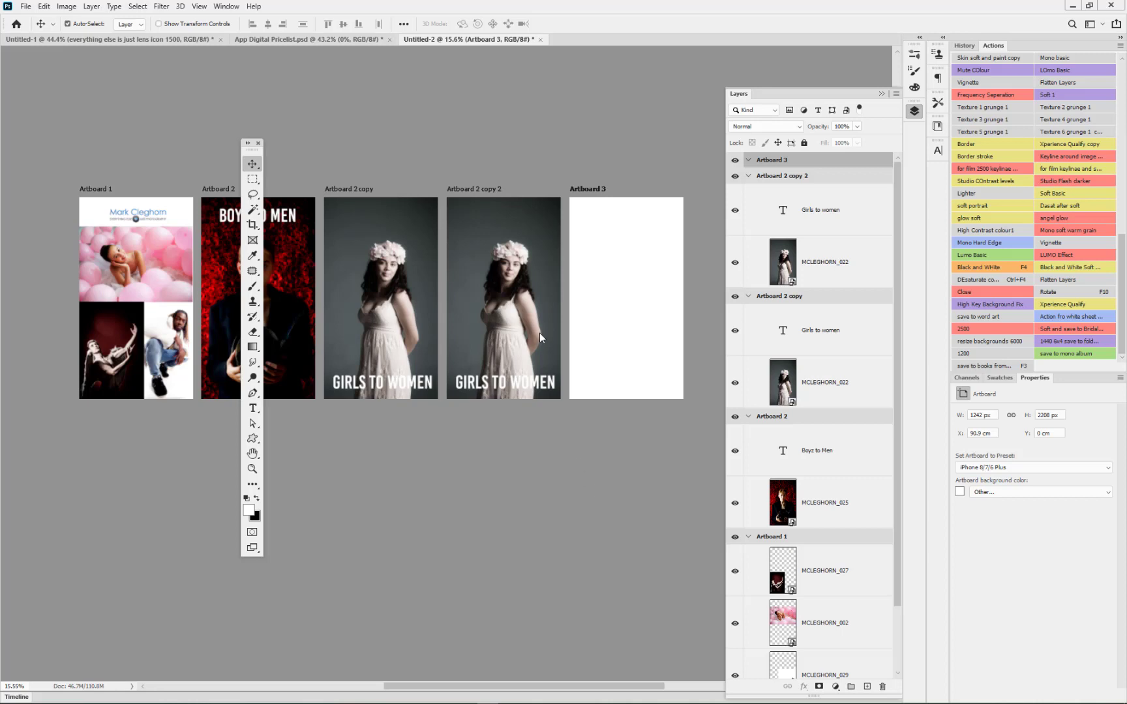
- Swap Artboard 2 copy 2's MCLEGHORN_022 photo for a scaled Fashion_30 portrait and delete the Girls to women caption
left_click(839, 267)
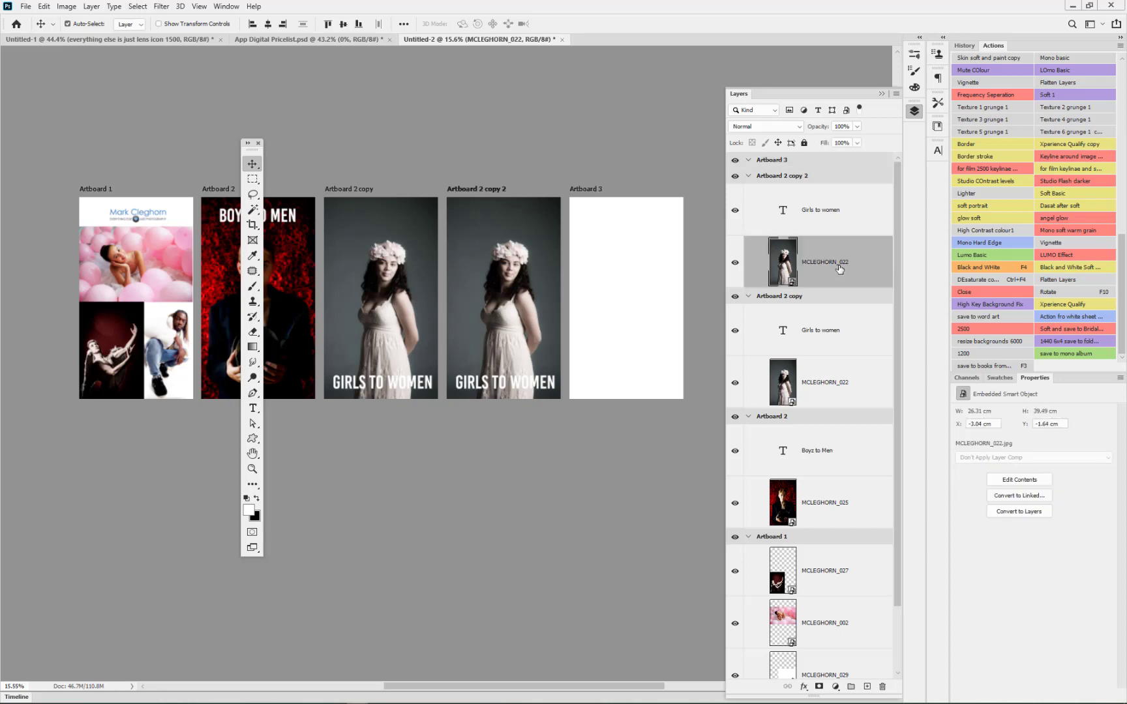
key("Delete")
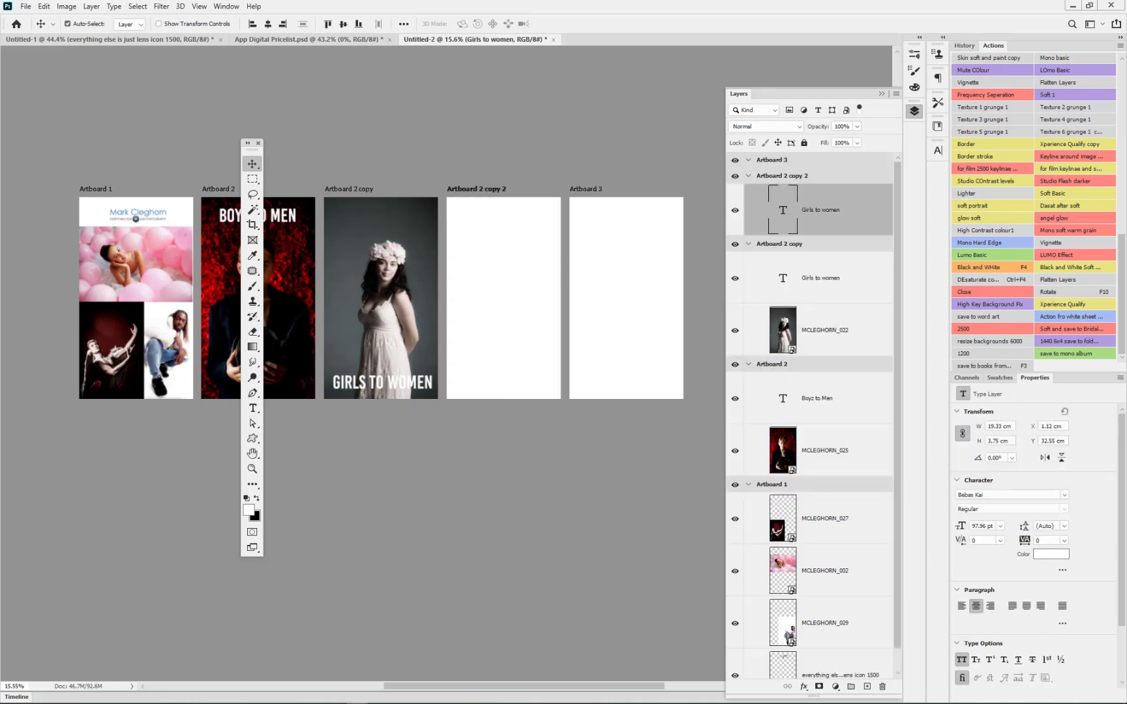
left_click_drag(617, 270, 517, 265)
left_click_drag(446, 214, 428, 189)
left_click_drag(560, 381, 582, 413)
key("Return")
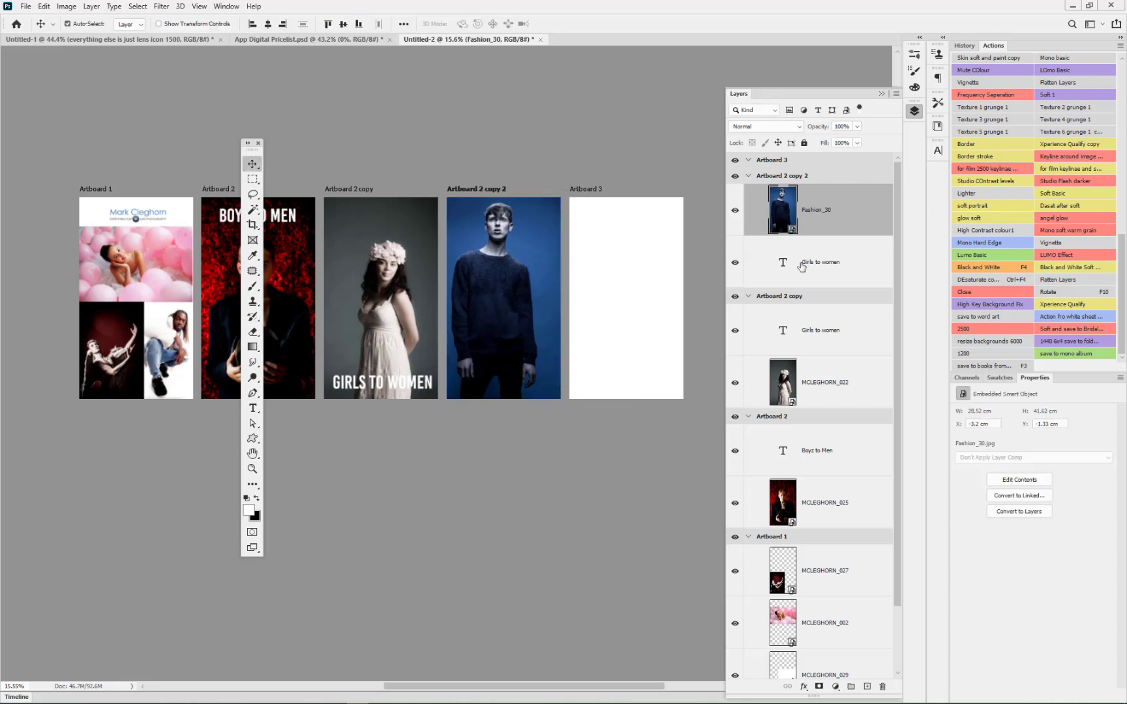
left_click(801, 266)
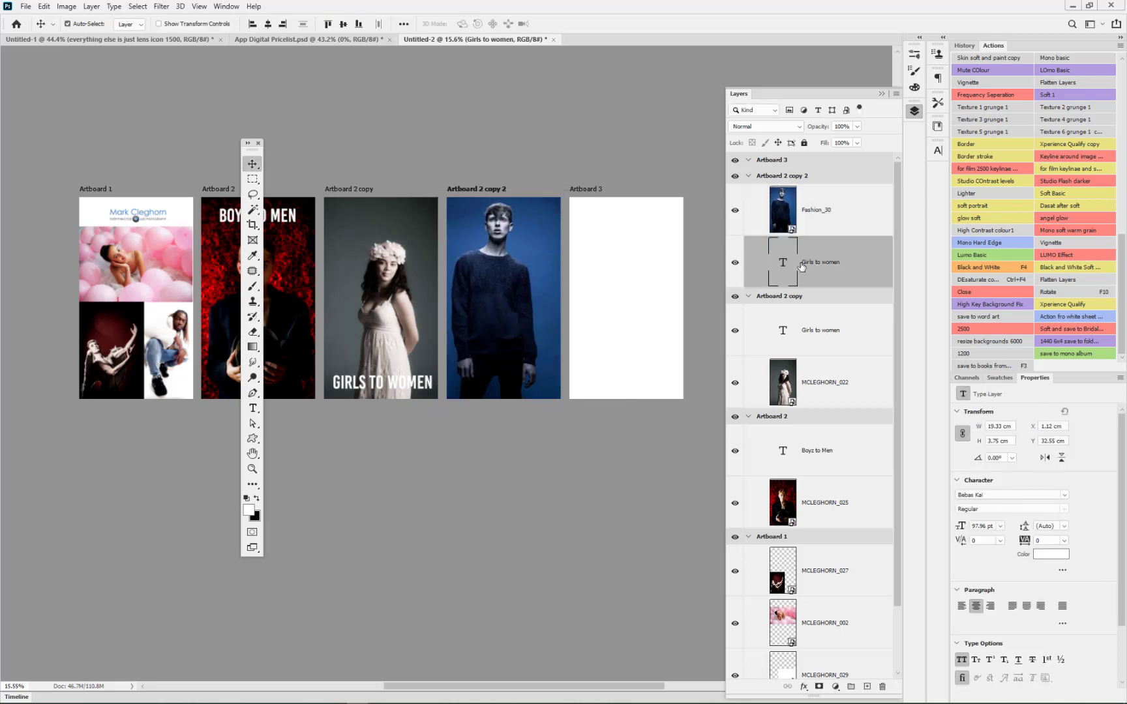
key("Delete")
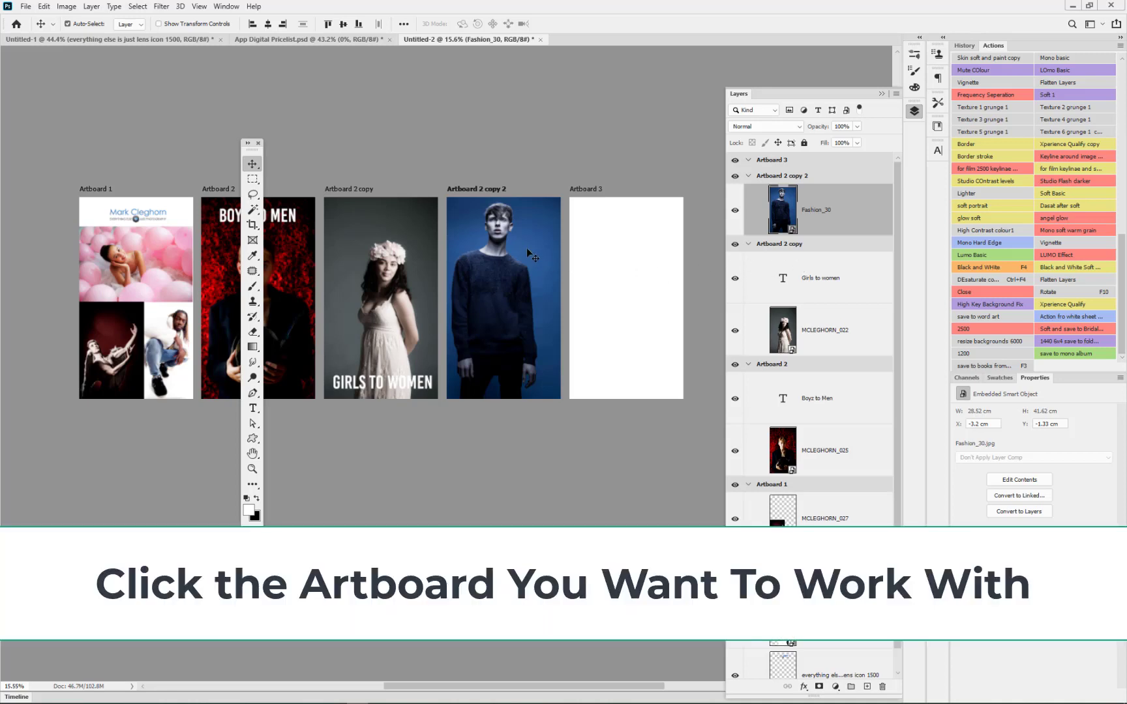
- Add blank Artboards 4, 5 and 6 after Artboard 3
key("shift+v")
left_click(580, 190)
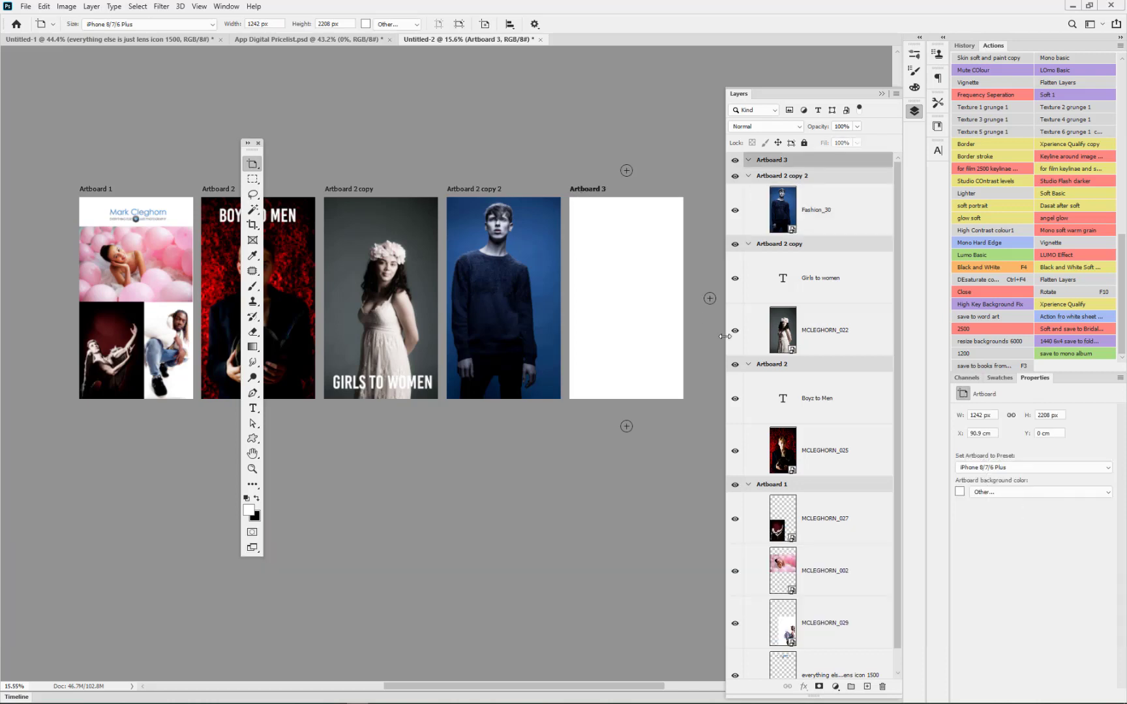
left_click(709, 298)
left_click(710, 298)
left_click(711, 299)
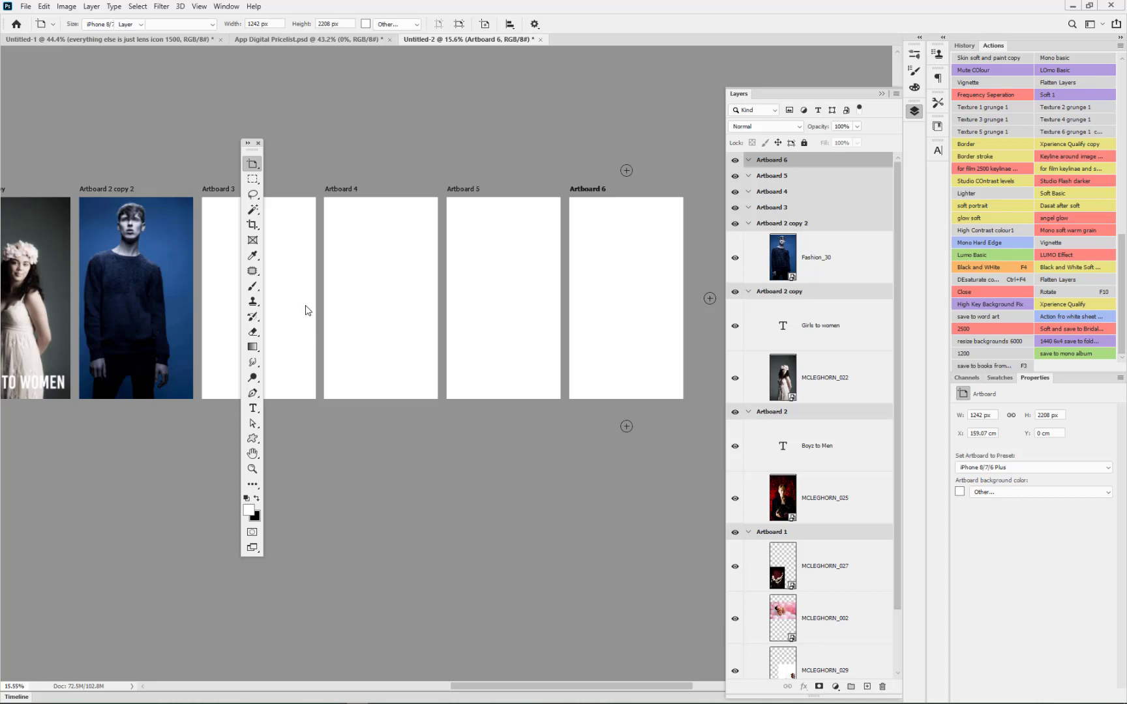
- Place IMG_5568 on Artboard 3 and scale it to cover the board
key("v")
left_click(306, 311)
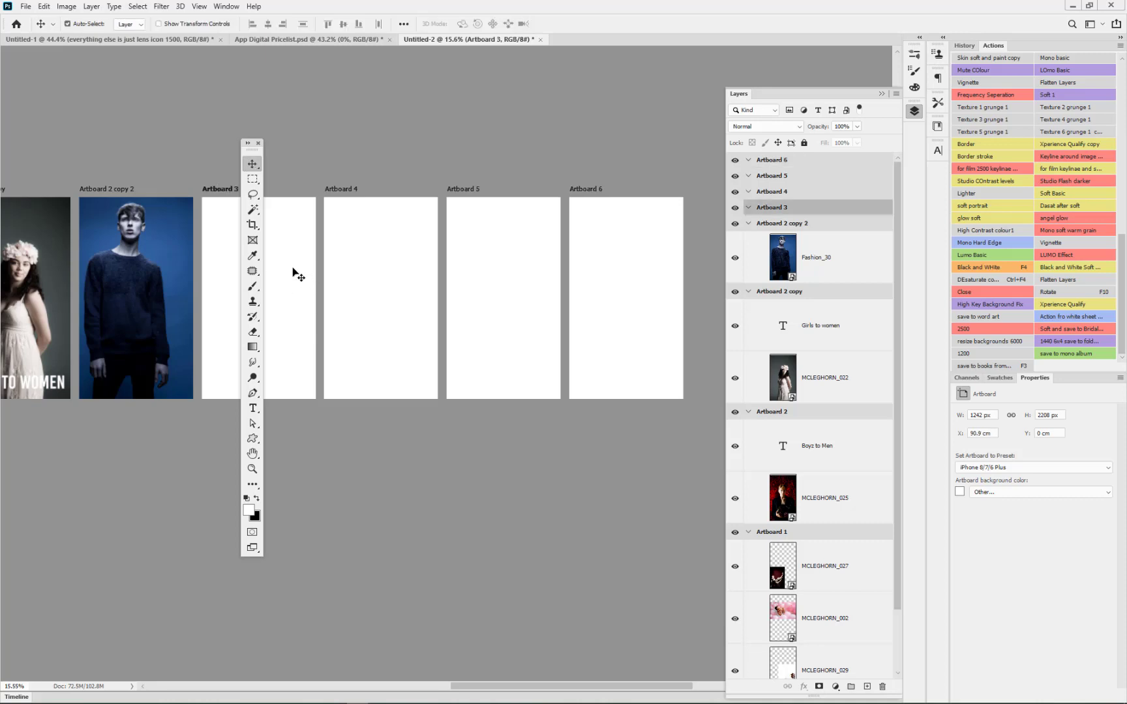
scroll(298, 268, "up", 3)
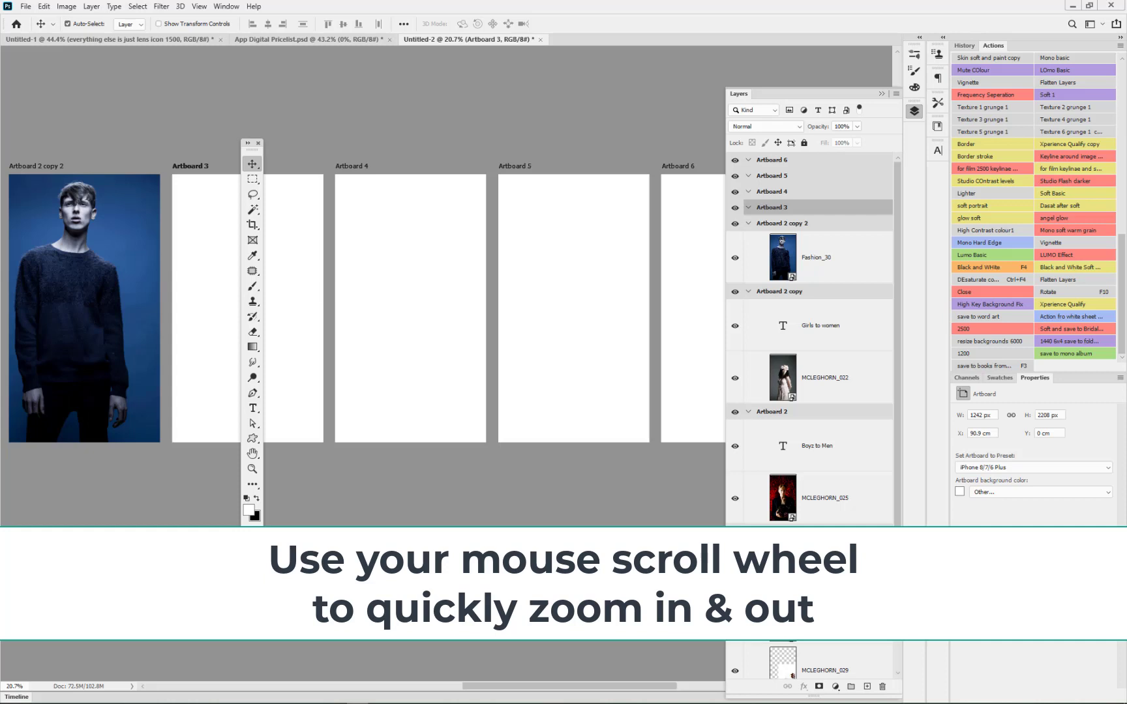
left_click_drag(277, 326, 276, 326)
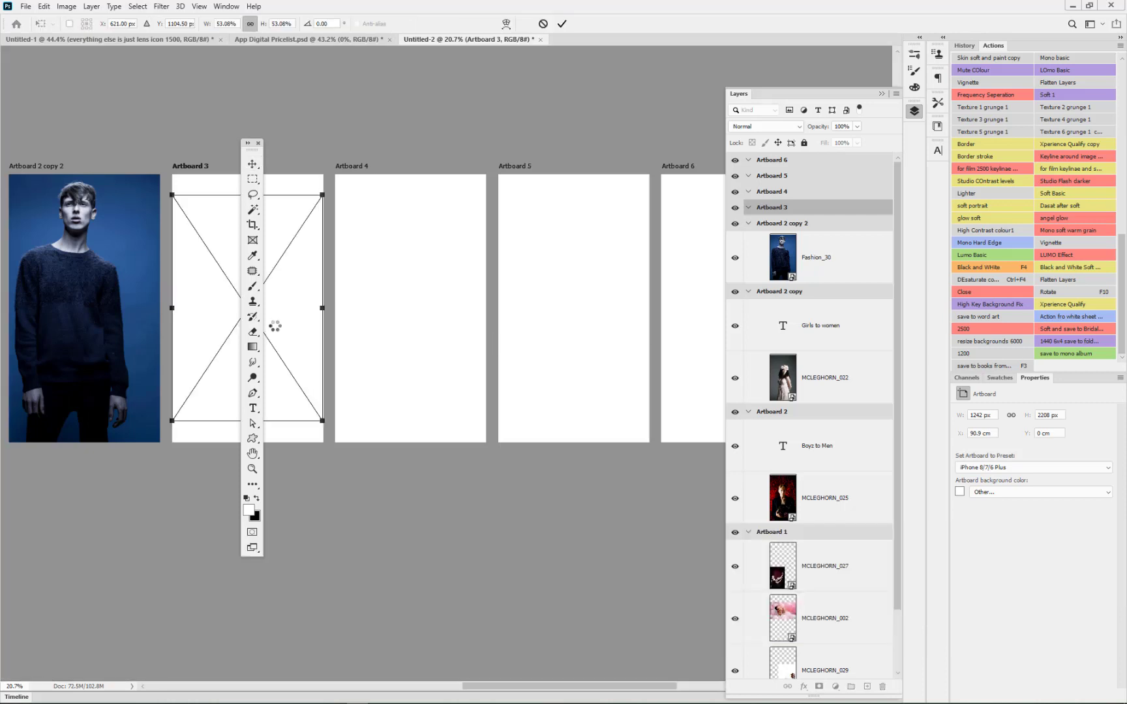
left_click_drag(172, 195, 145, 155)
mouse_move(320, 418)
left_mouse_down()
mouse_move(328, 446)
mouse_move(306, 411)
left_mouse_up()
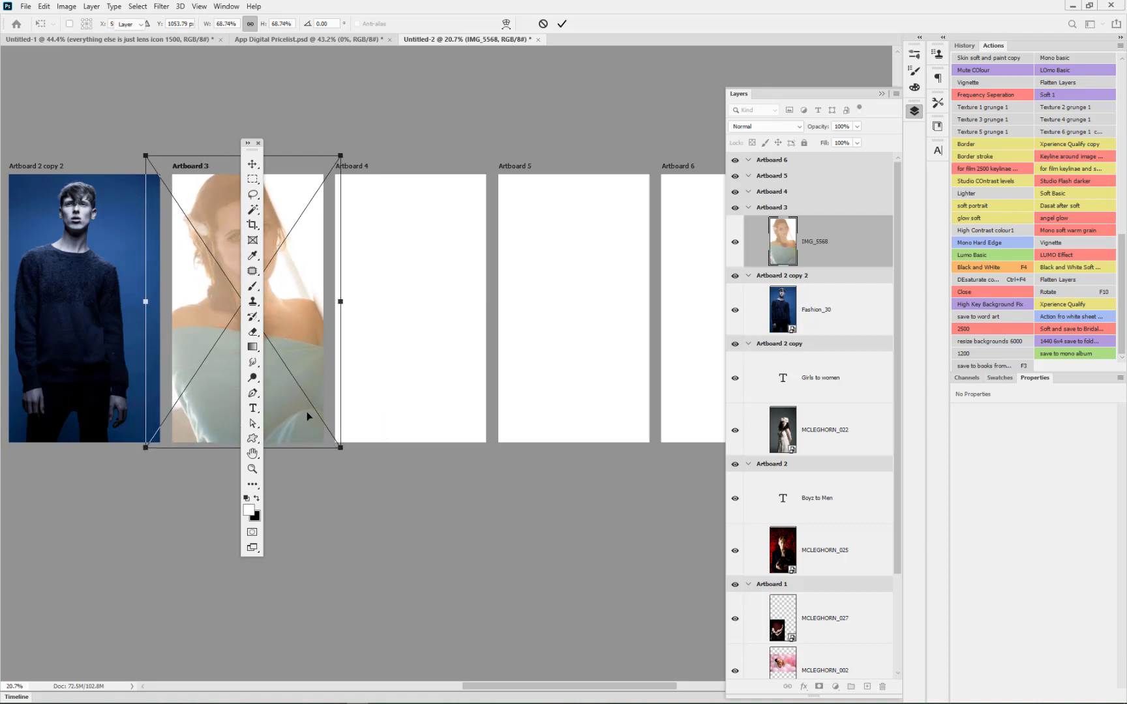
key("Return")
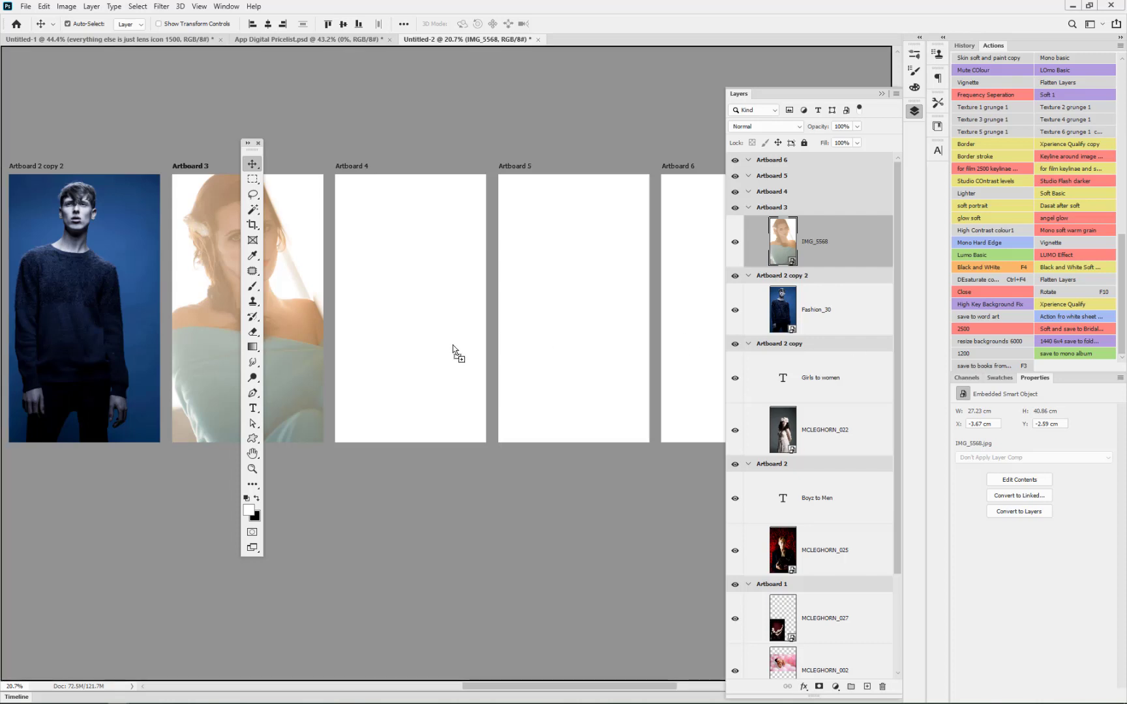
- Cancel an unwanted MCLEGHORN_027 placement on Artboard 3
key("ctrl+t")
key("Return")
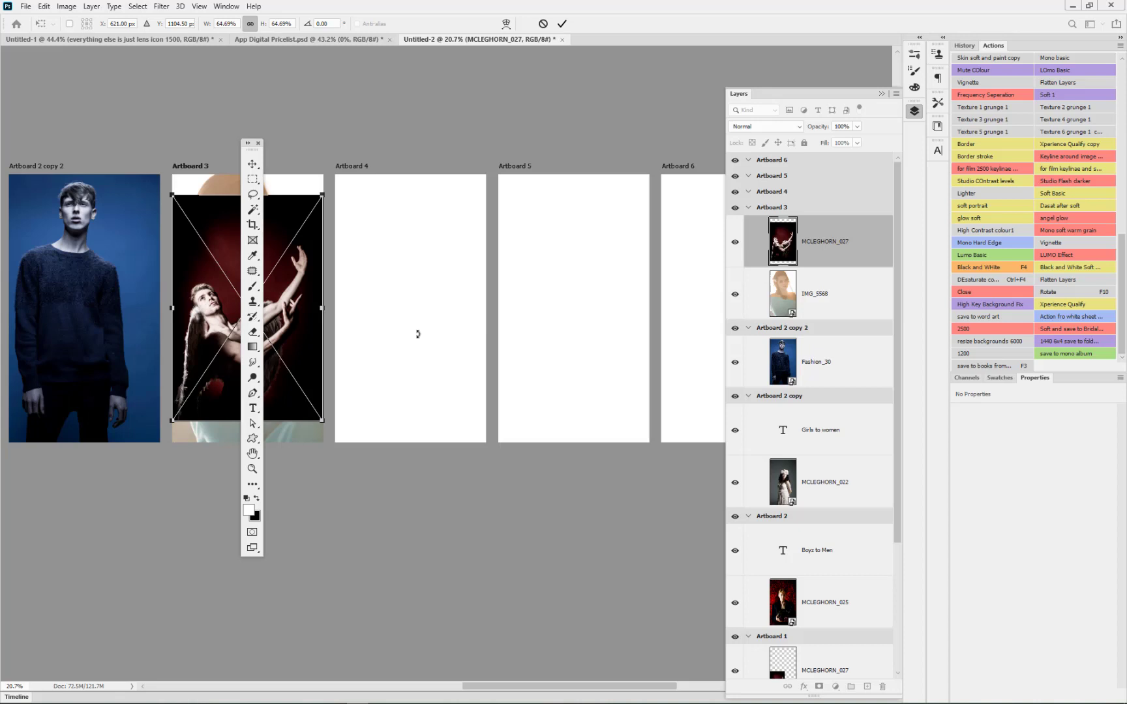
key("Escape")
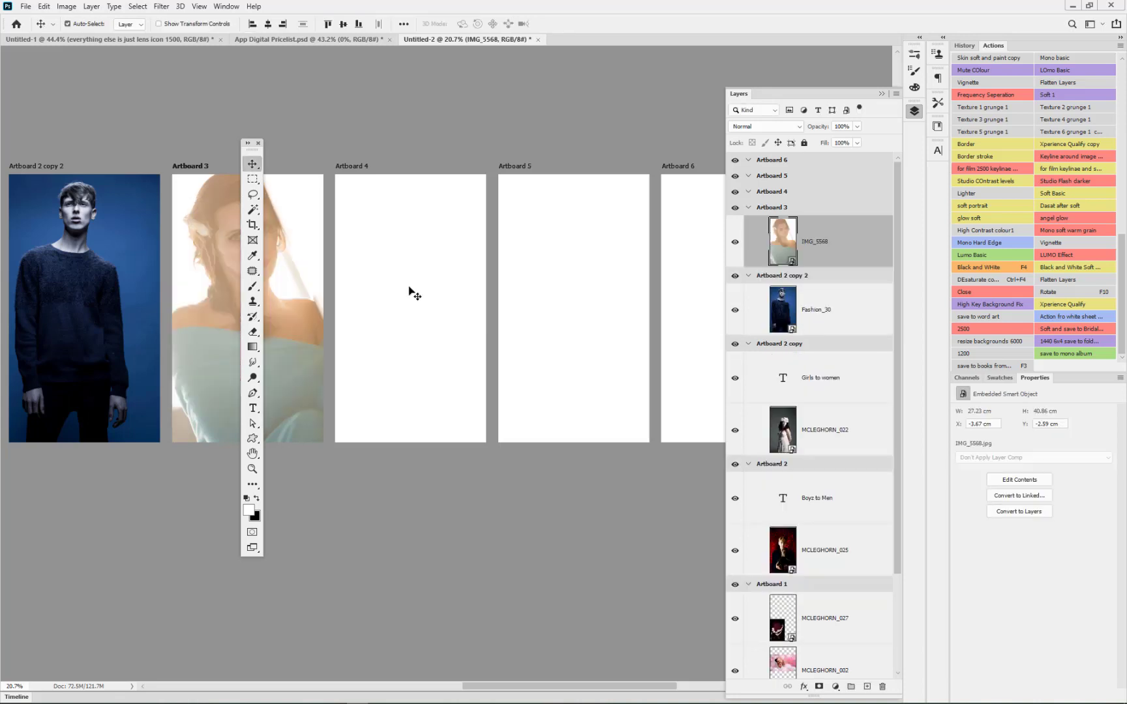
- Place the MCLEGHORN_027 dancers photo on Artboard 4, enlarged and positioned to fill it
left_click(353, 166)
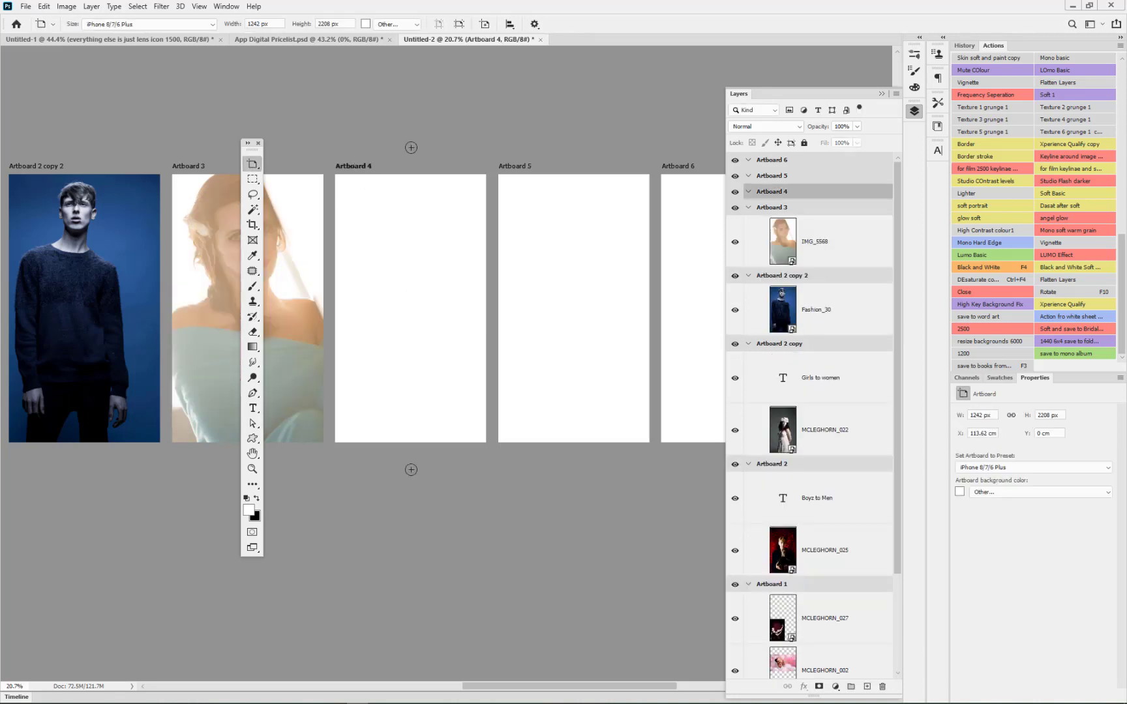
left_click_drag(518, 312, 410, 309)
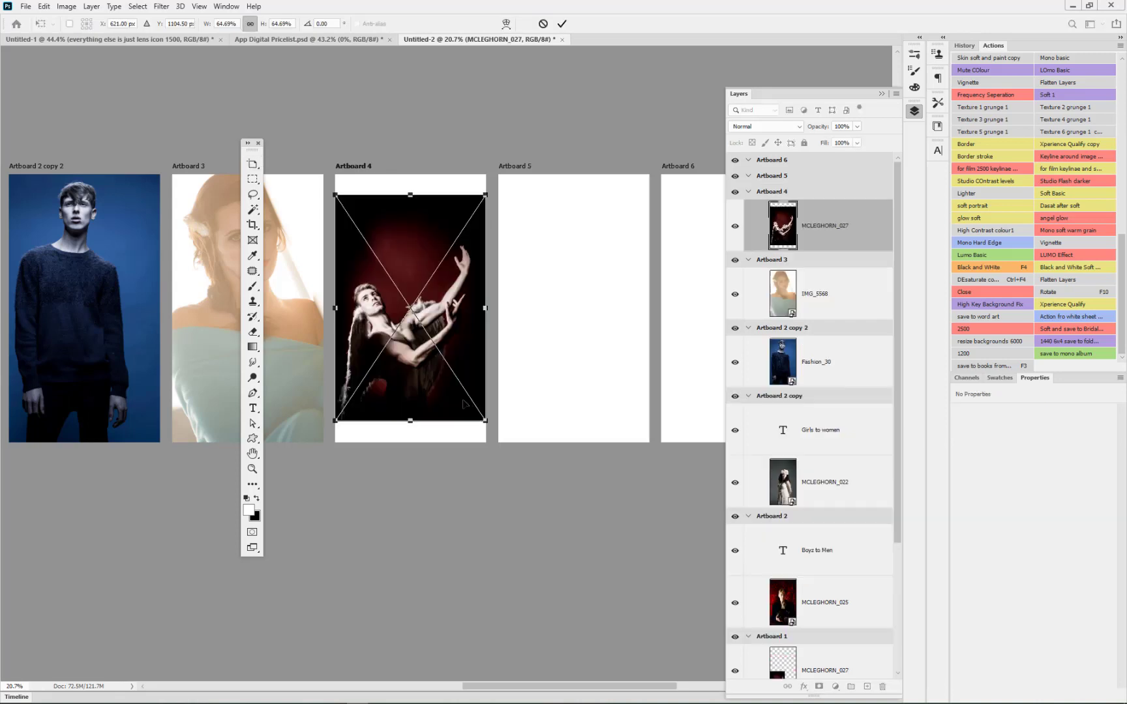
left_click_drag(486, 419, 508, 452)
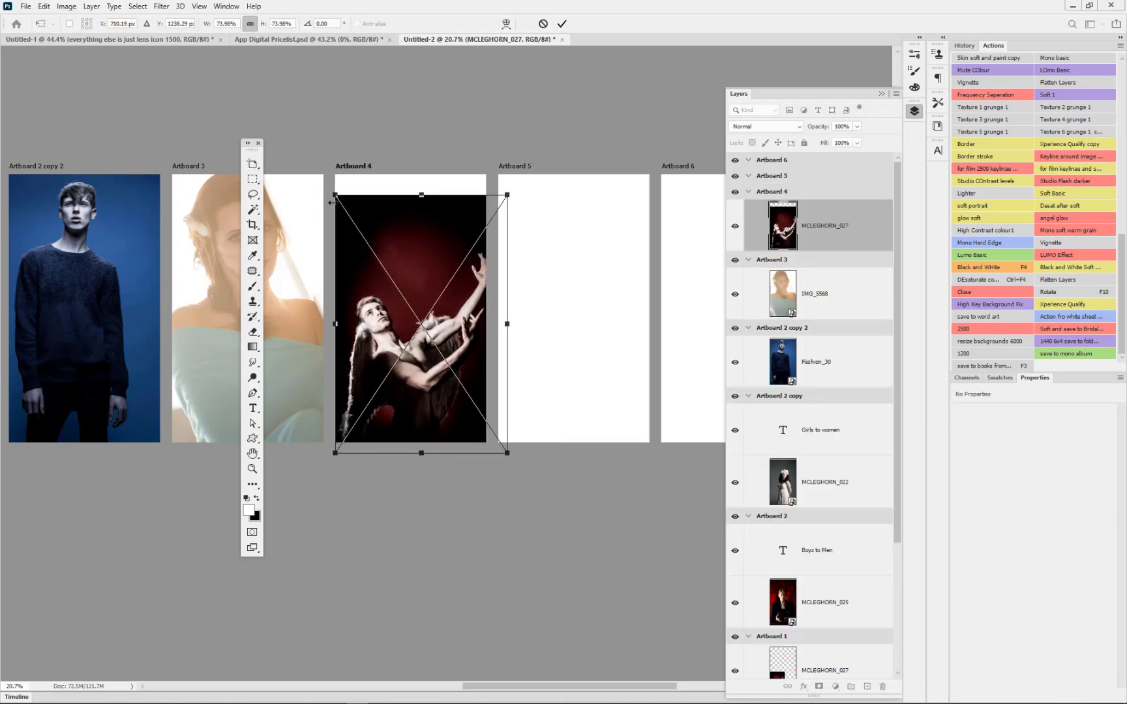
left_click_drag(334, 199, 293, 167)
left_click_drag(369, 306, 374, 302)
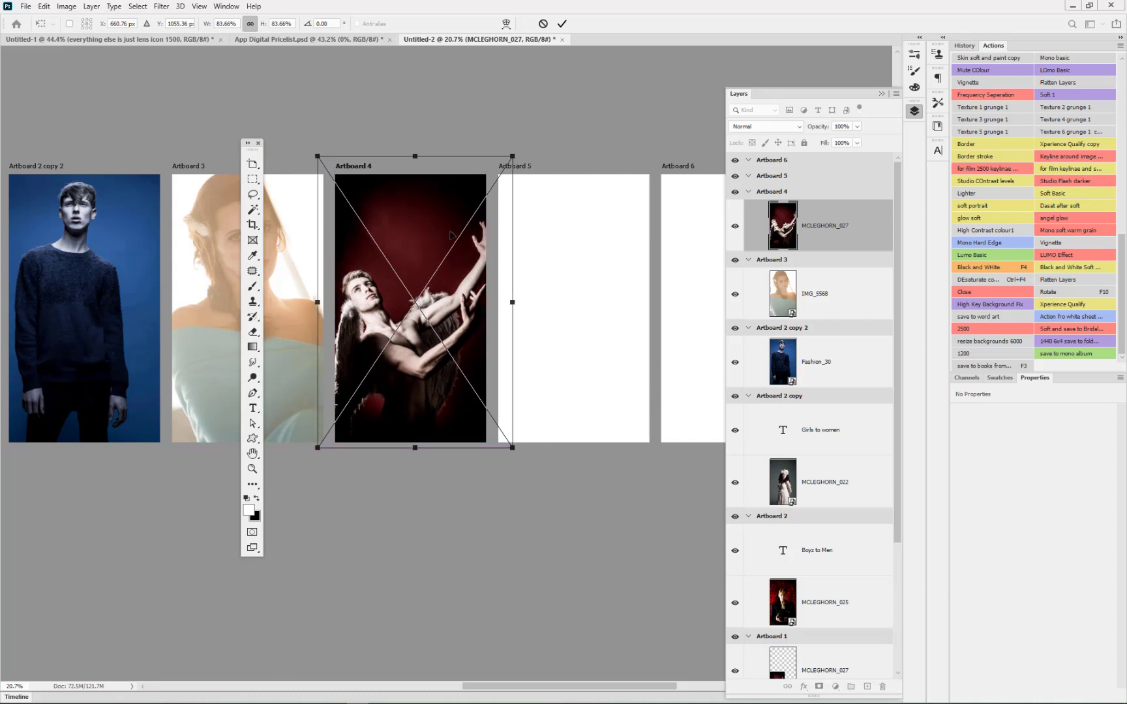
left_click_drag(446, 231, 451, 231)
key("Return")
- Place MCLEGHORN_029 on Artboard 5 scaled to cover it, then drop in poppy girls1
left_click(515, 168)
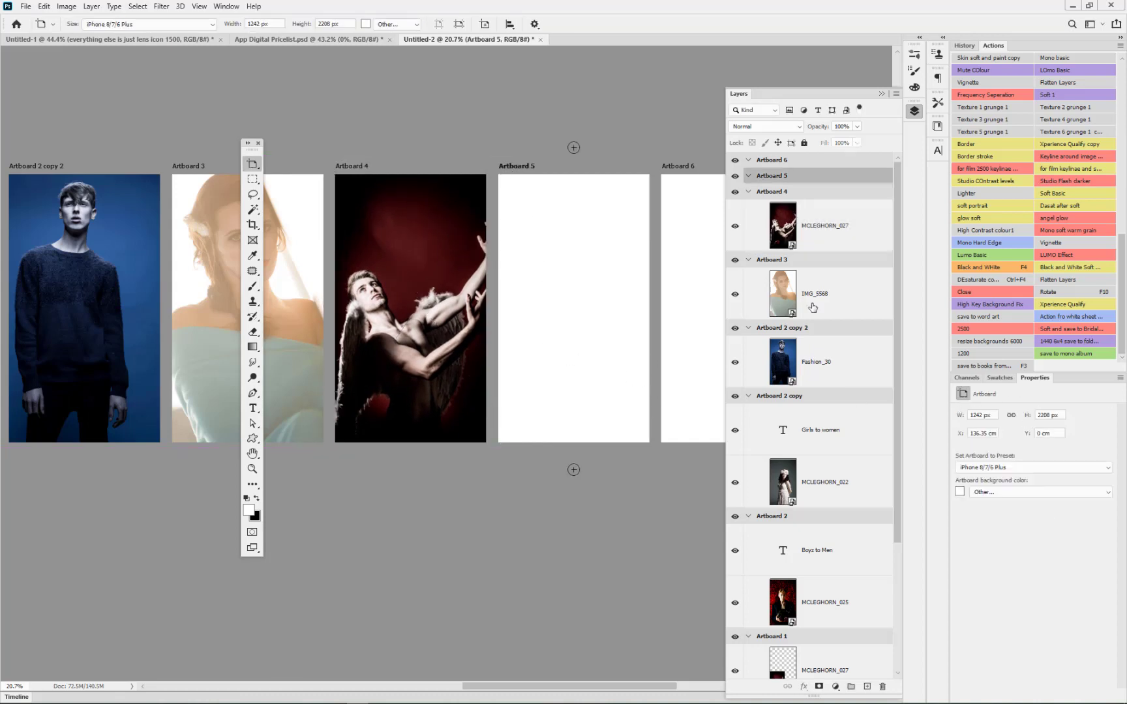
left_click_drag(1126, 372, 582, 362)
left_click_drag(648, 393, 692, 443)
left_click_drag(498, 222, 440, 158)
left_click_drag(583, 268, 590, 247)
left_click_drag(444, 424, 427, 444)
left_click_drag(581, 290, 598, 289)
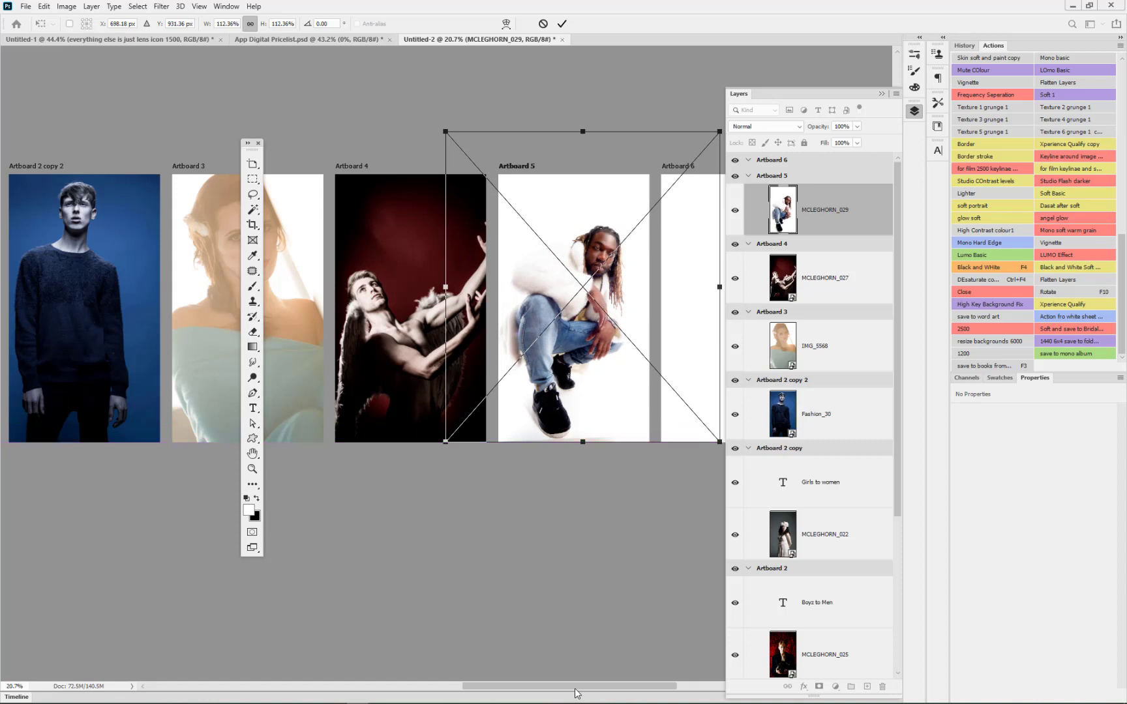
left_click_drag(571, 688, 613, 690)
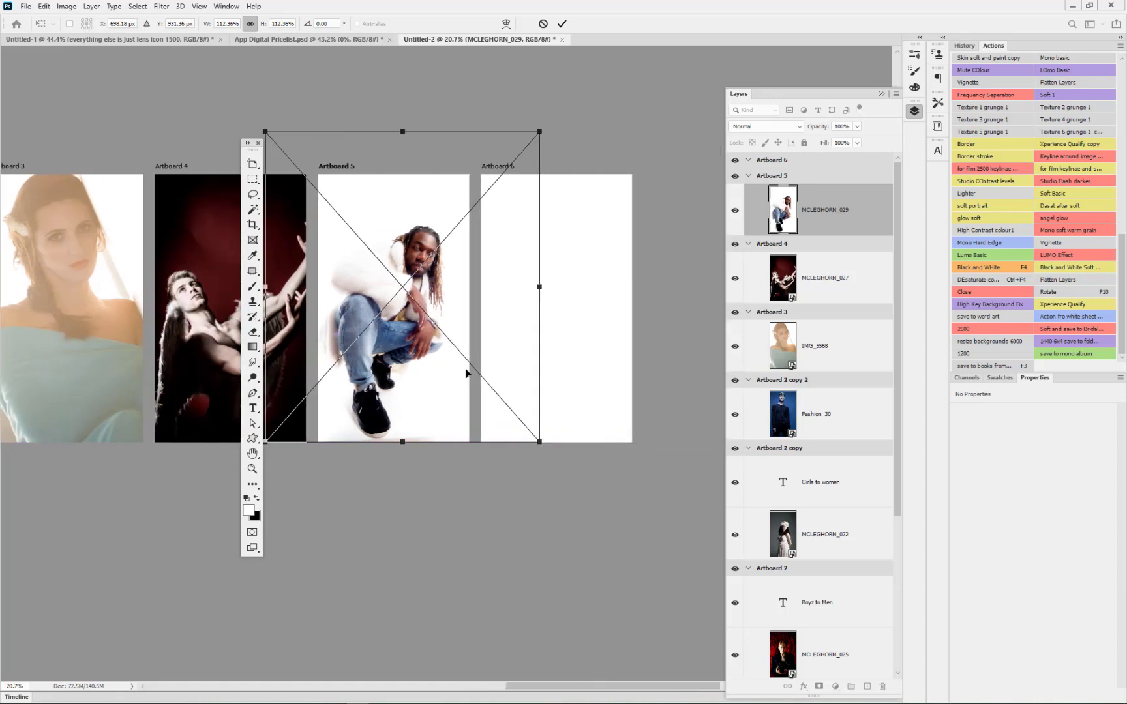
key("Return")
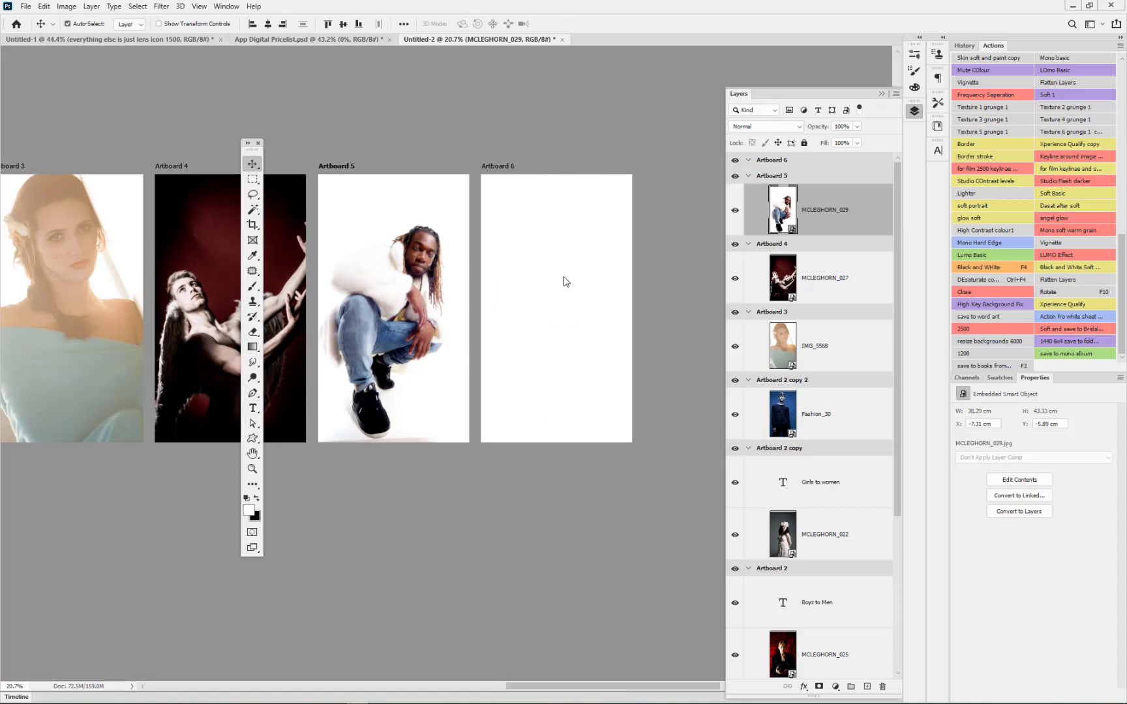
left_click_drag(565, 281, 521, 276)
- Fill Artboard 6 with poppy girls1 on top, Xmcy_BP_008 in the middle, MCLEGHORN_031 at the bottom
key("Escape")
left_click(582, 304)
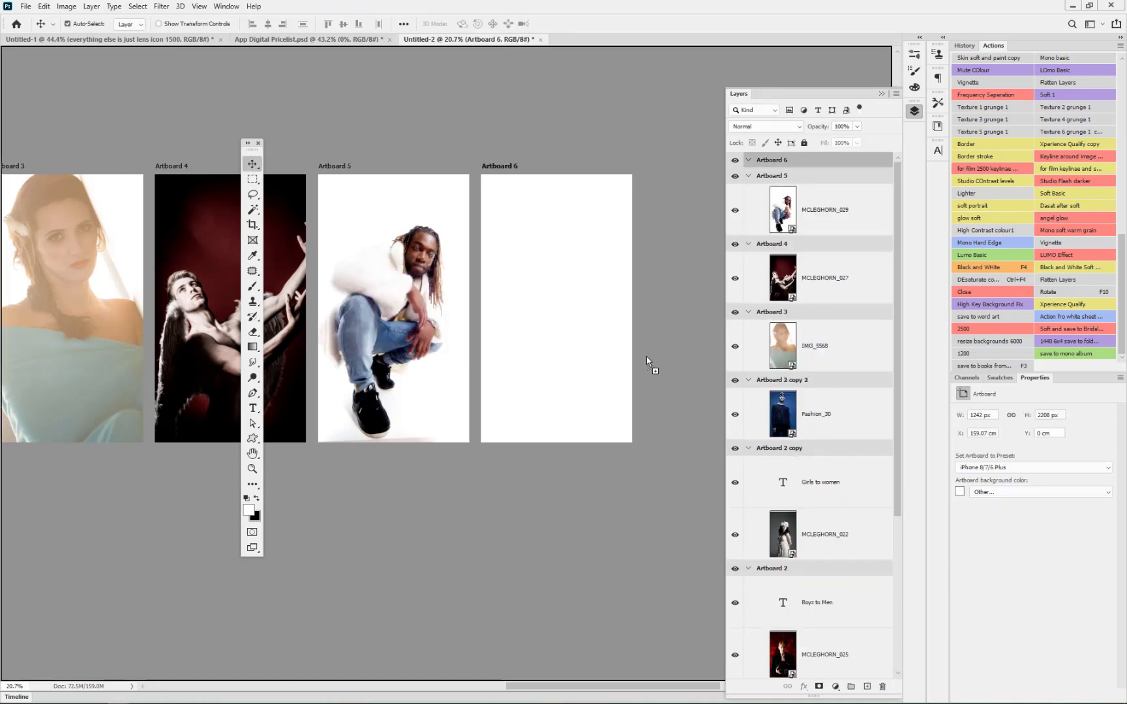
left_click_drag(644, 364, 579, 266)
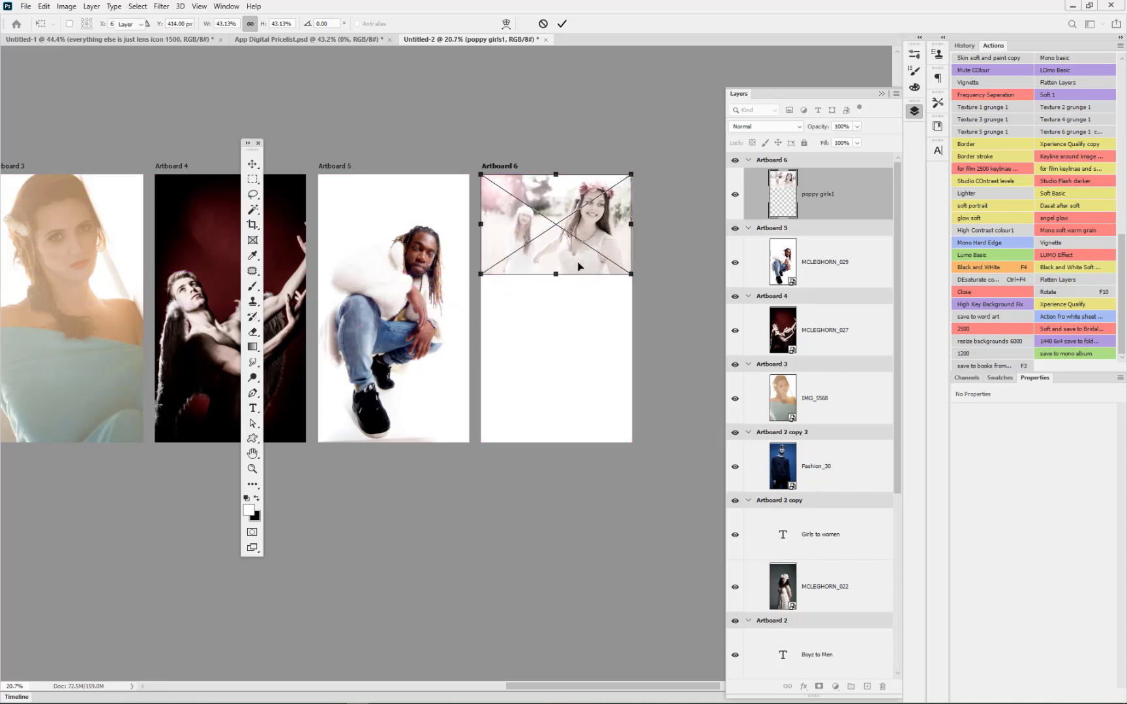
key("Return")
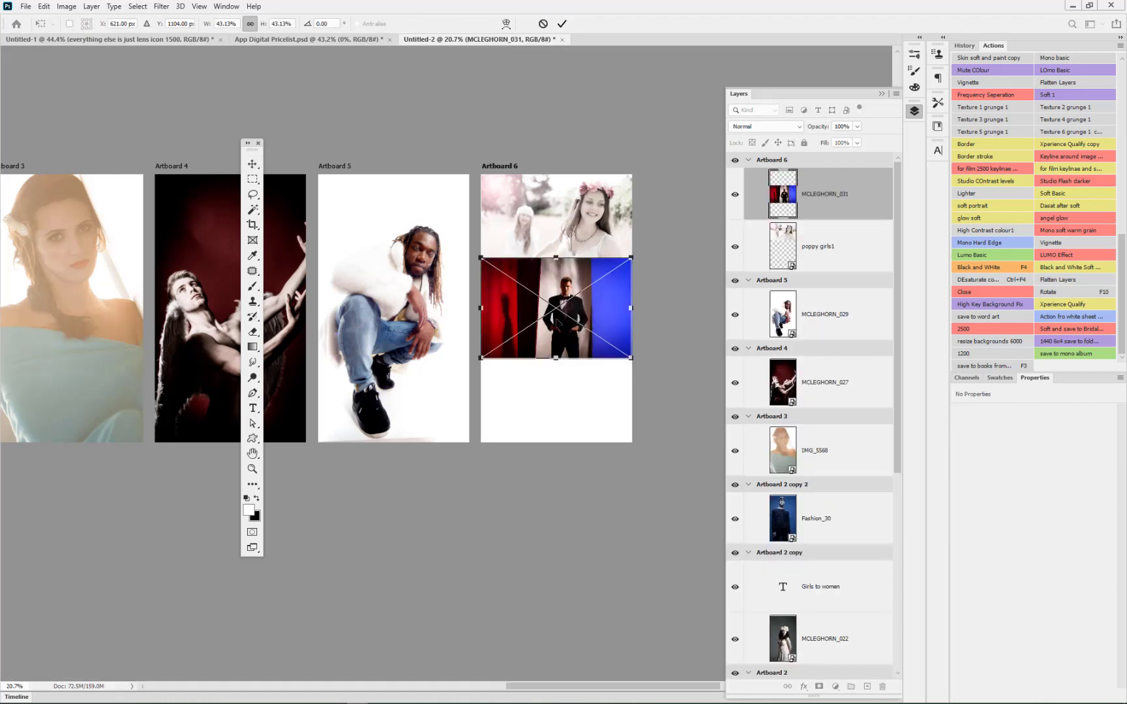
left_click_drag(556, 319, 558, 404)
key("Return")
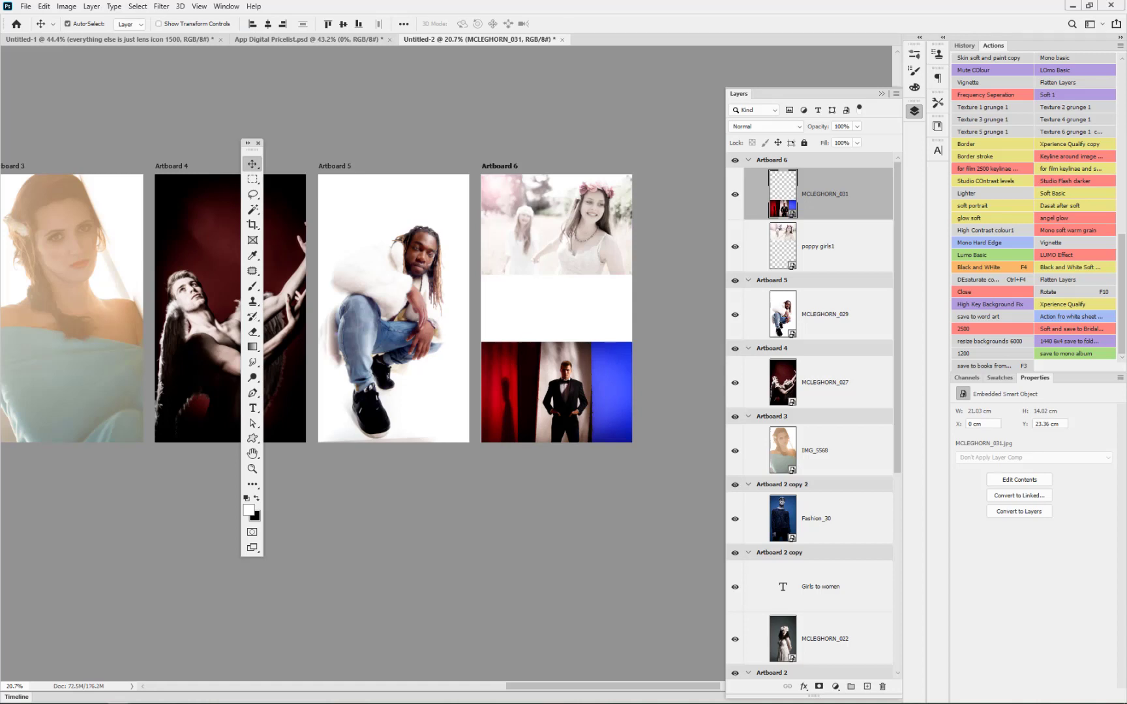
left_click_drag(626, 281, 577, 313)
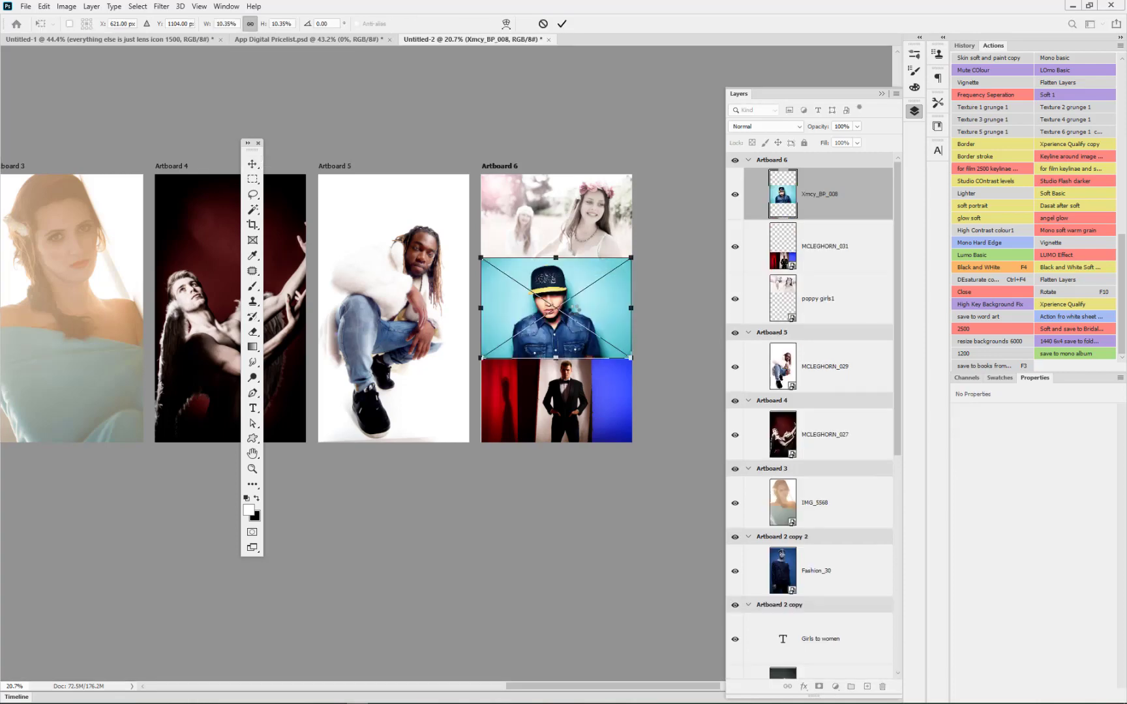
key("Return")
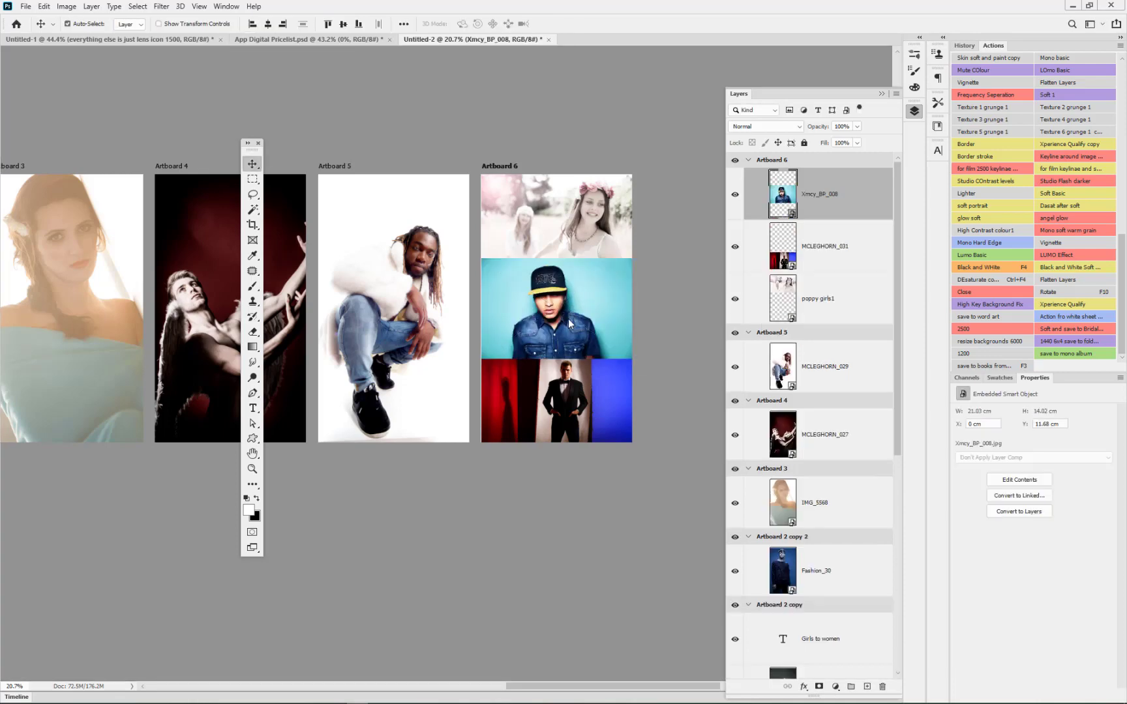
key("alt+Tab")
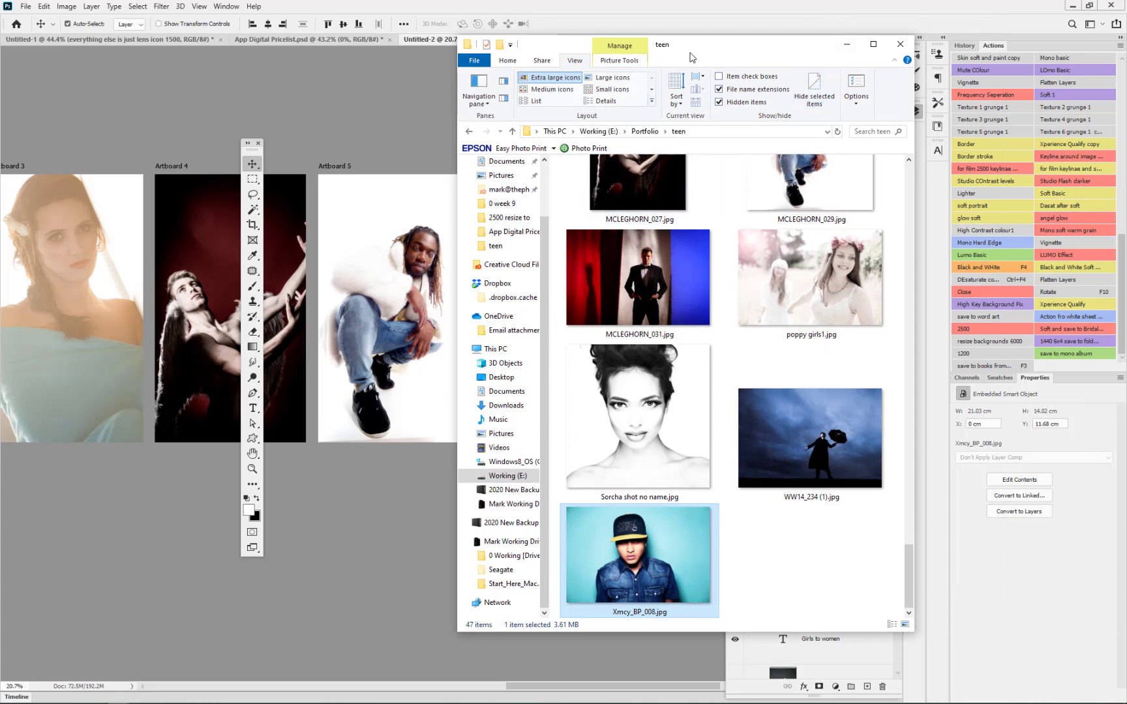
- Restack poppy girls1 above MCLEGHORN_031 above Xmcy_BP_008 and nudge each photo together on Artboard 6
key("alt+Tab")
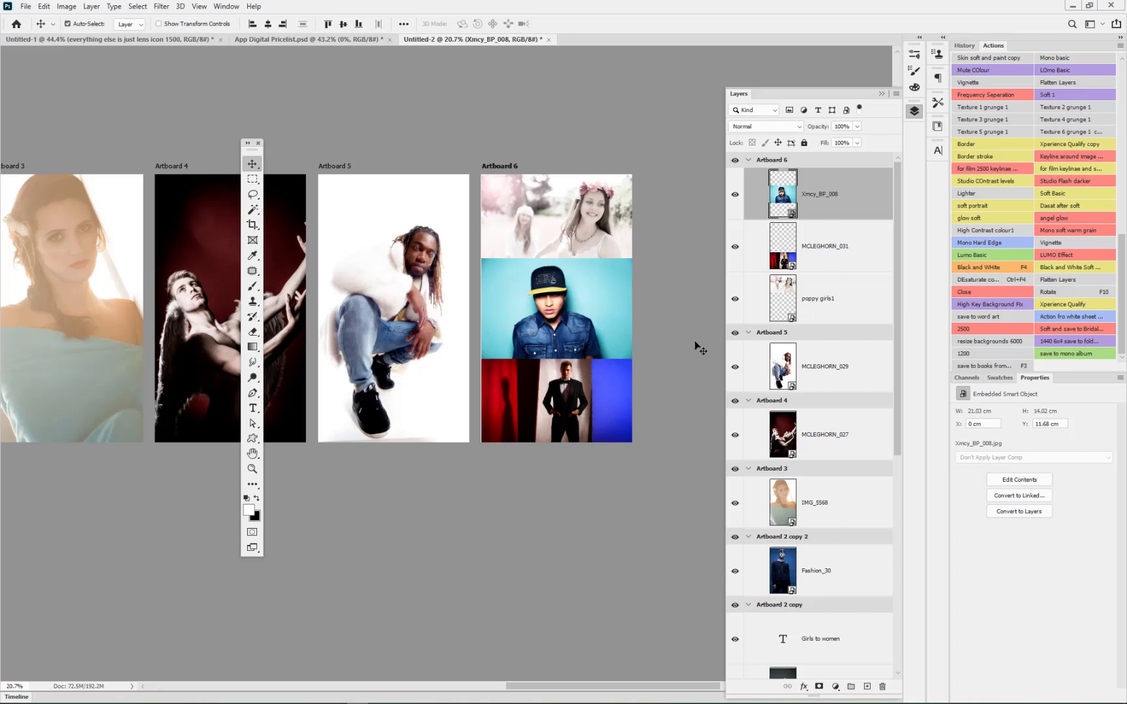
left_click_drag(868, 201, 850, 285)
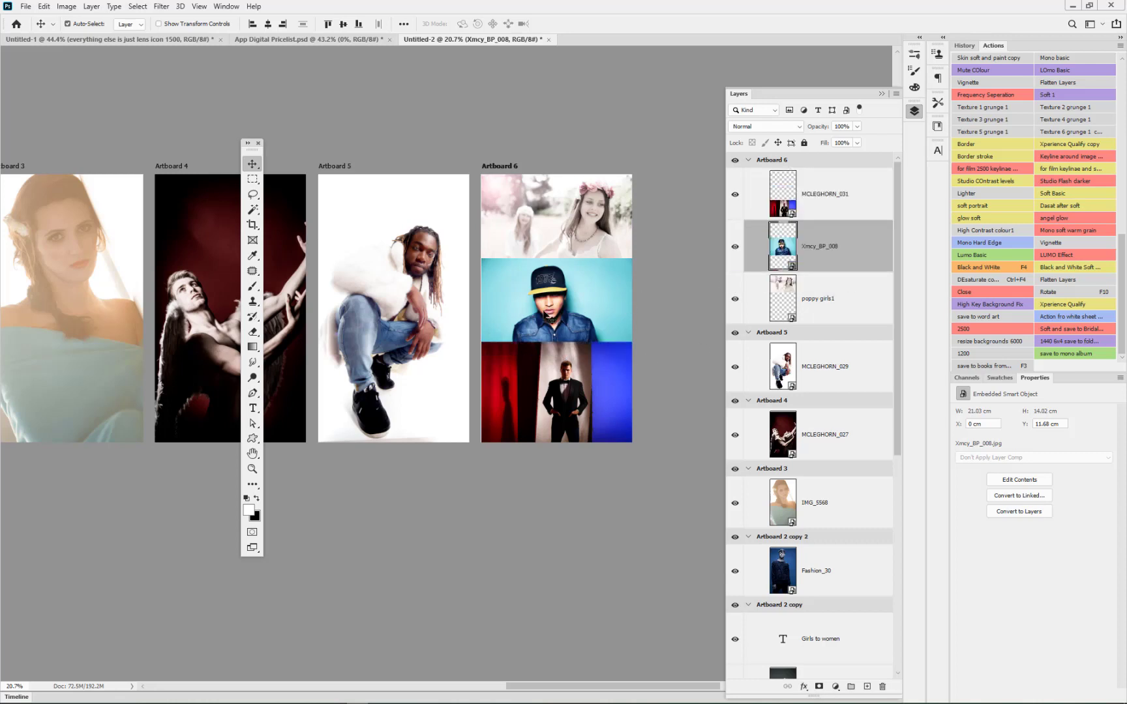
left_click_drag(549, 317, 584, 294)
left_click_drag(848, 298, 872, 173)
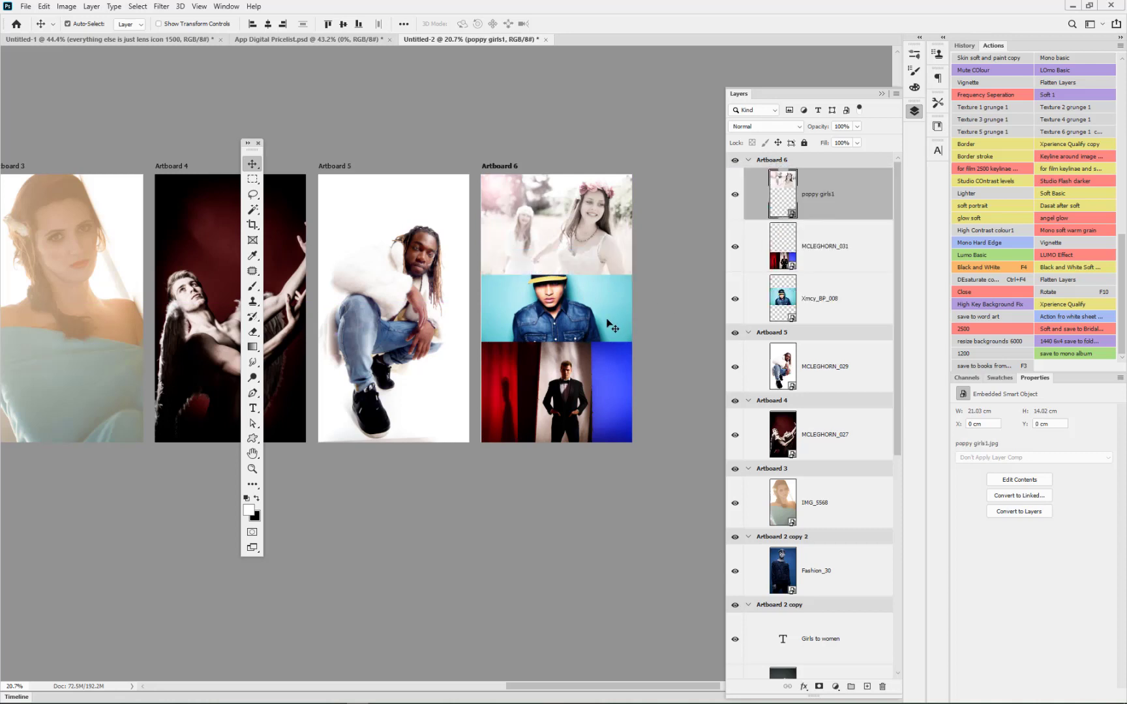
left_click_drag(609, 324, 610, 328)
left_click_drag(592, 377, 589, 394)
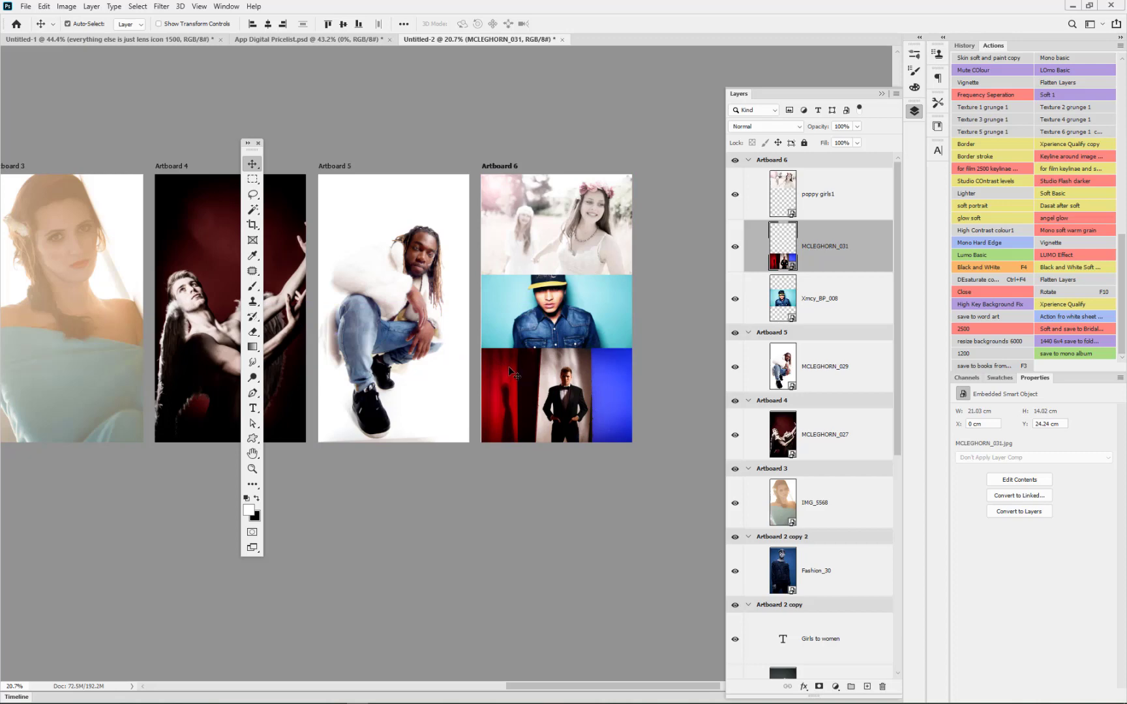
- Save the document as teen artboard.psd, accepting the default Photoshop Format Options
left_click(26, 8)
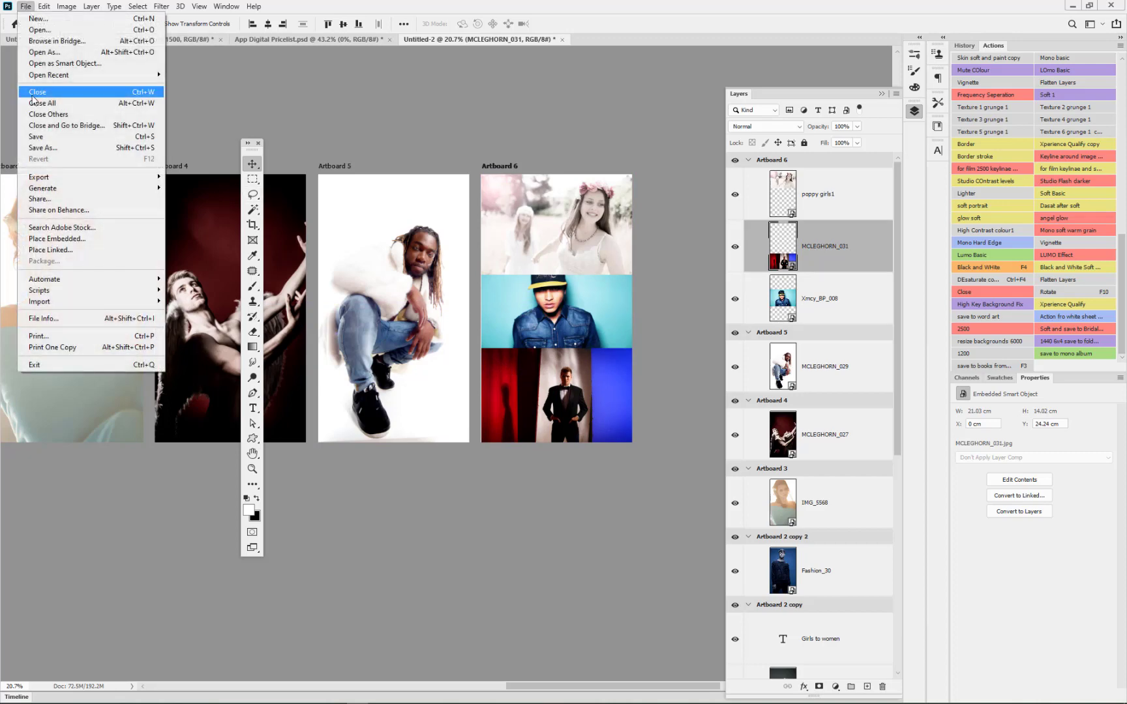
left_click(50, 147)
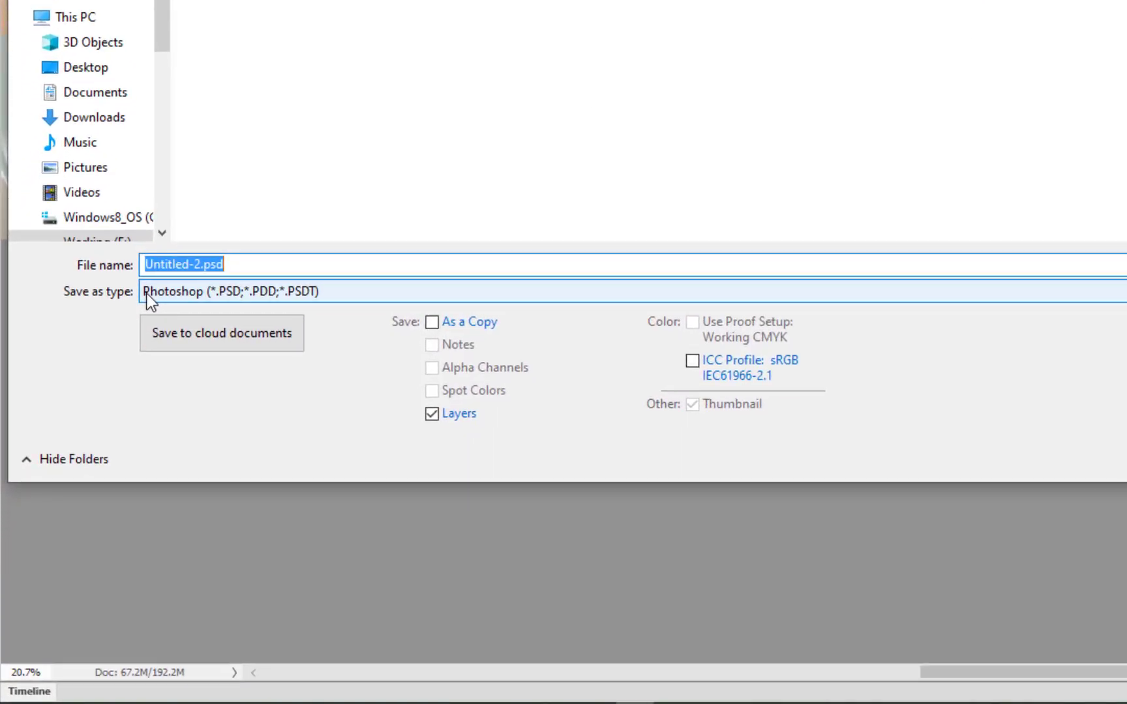
type("teen")
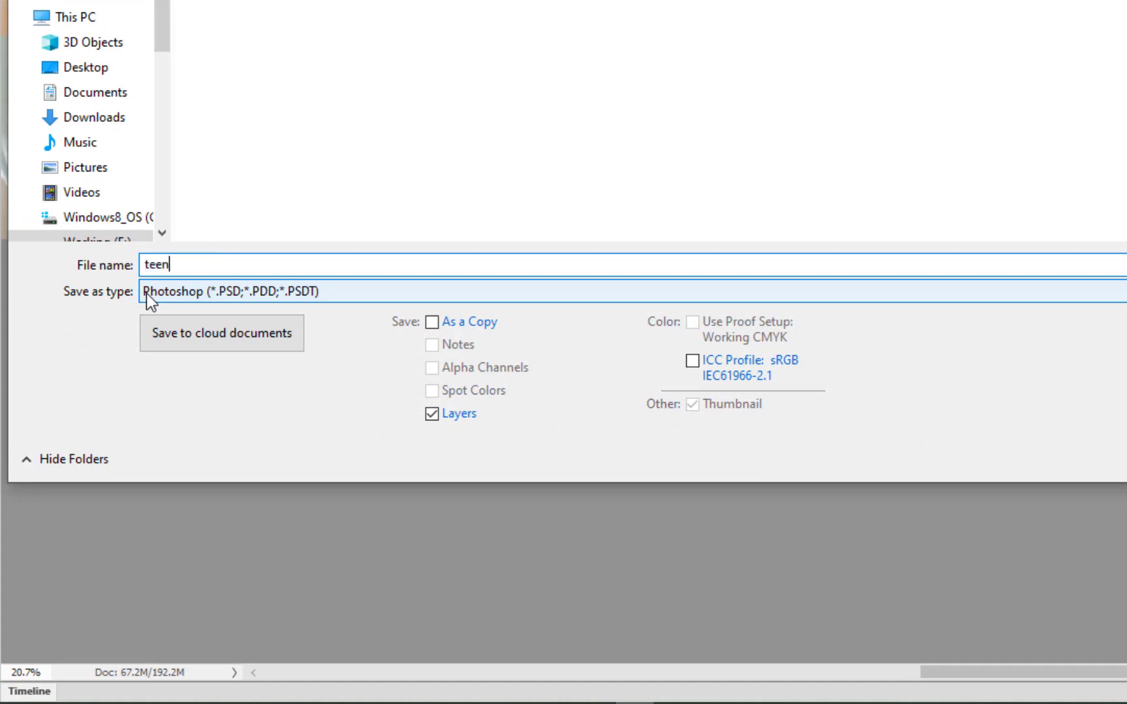
type(" artboard")
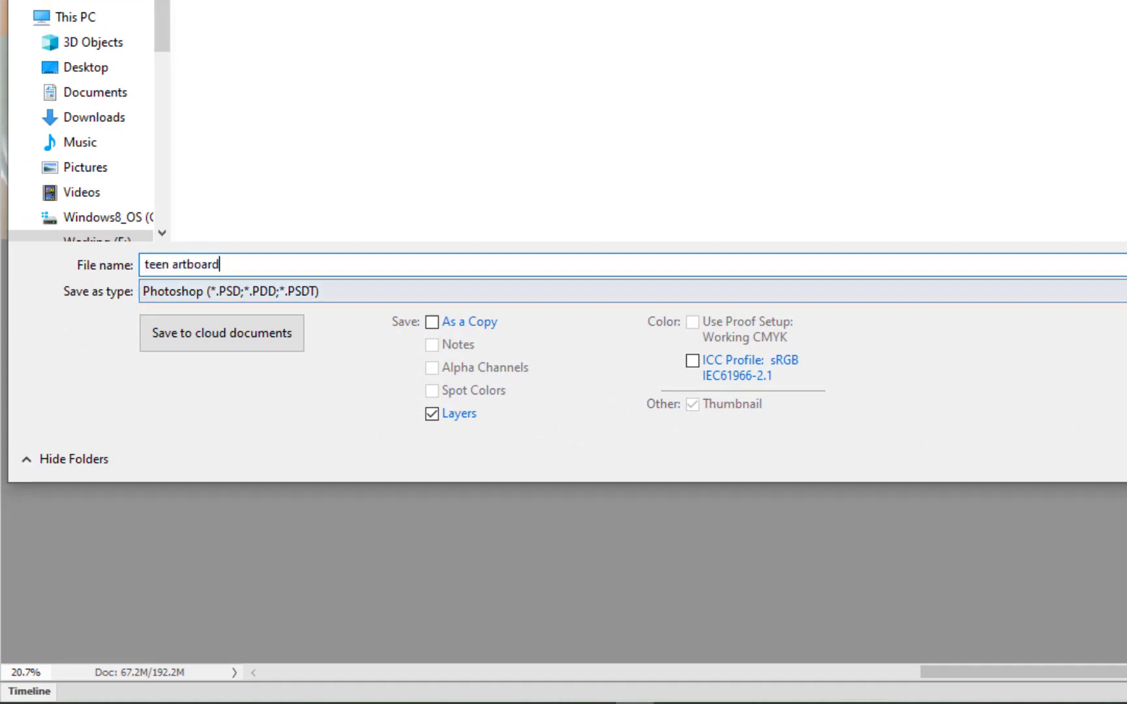
key("Return")
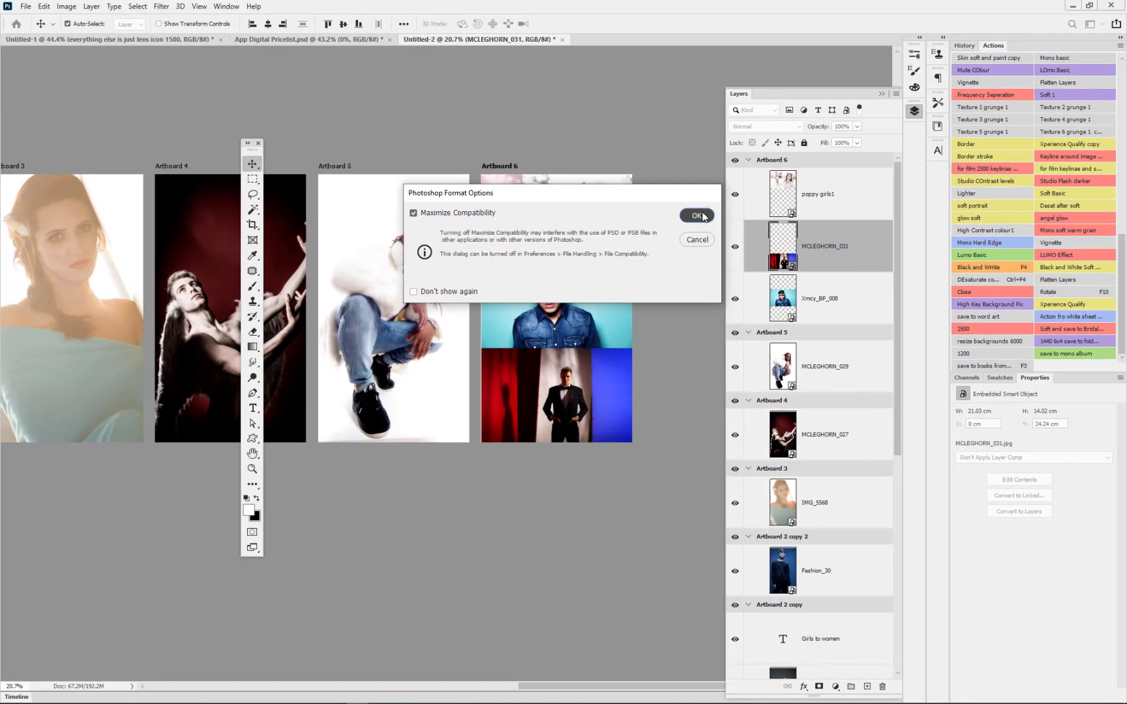
left_click(701, 216)
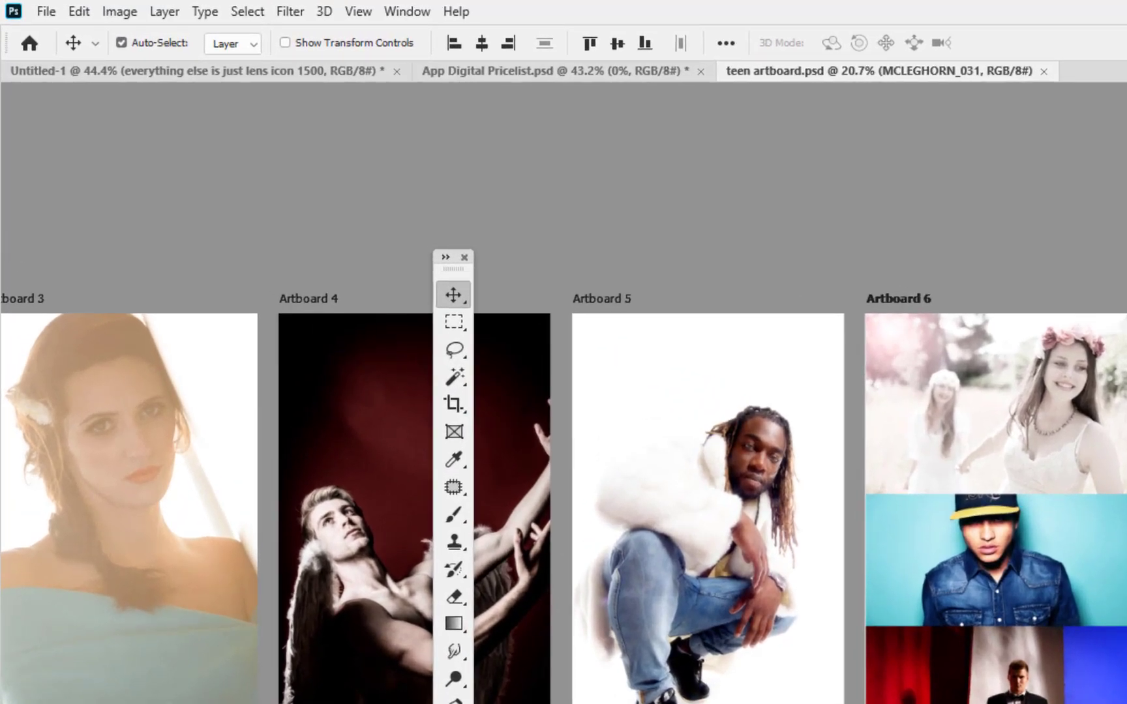
- Show the File > Export submenu with Artboards to PDF in view
left_click(43, 13)
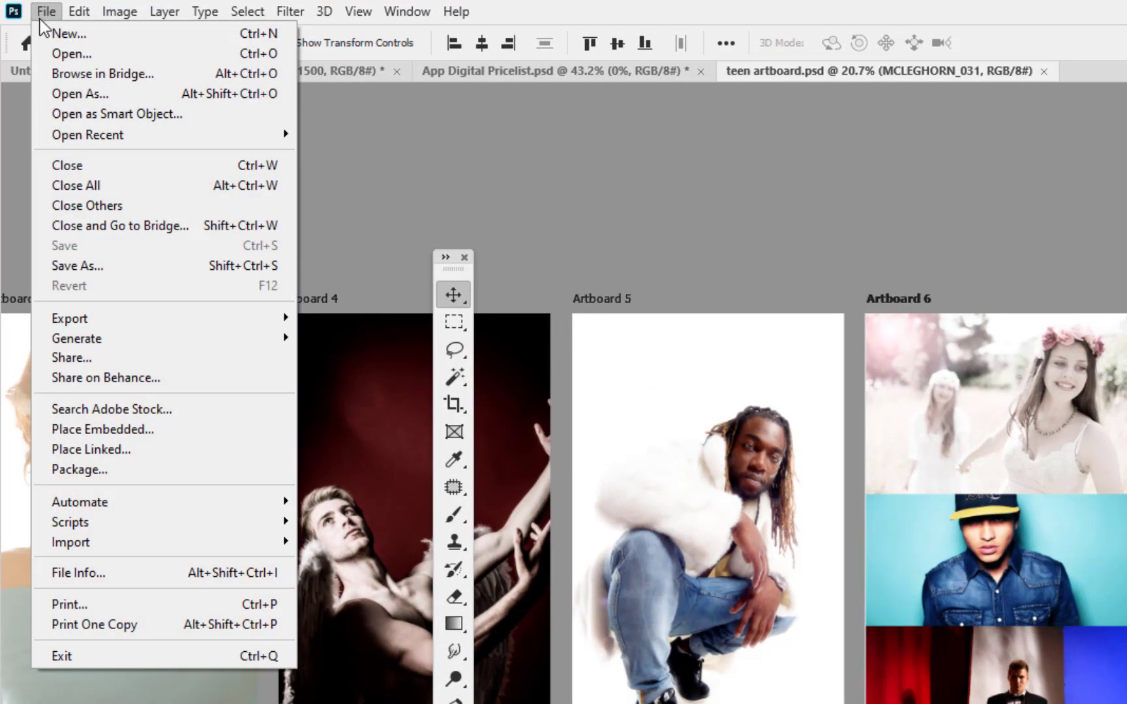
mouse_move(85, 319)
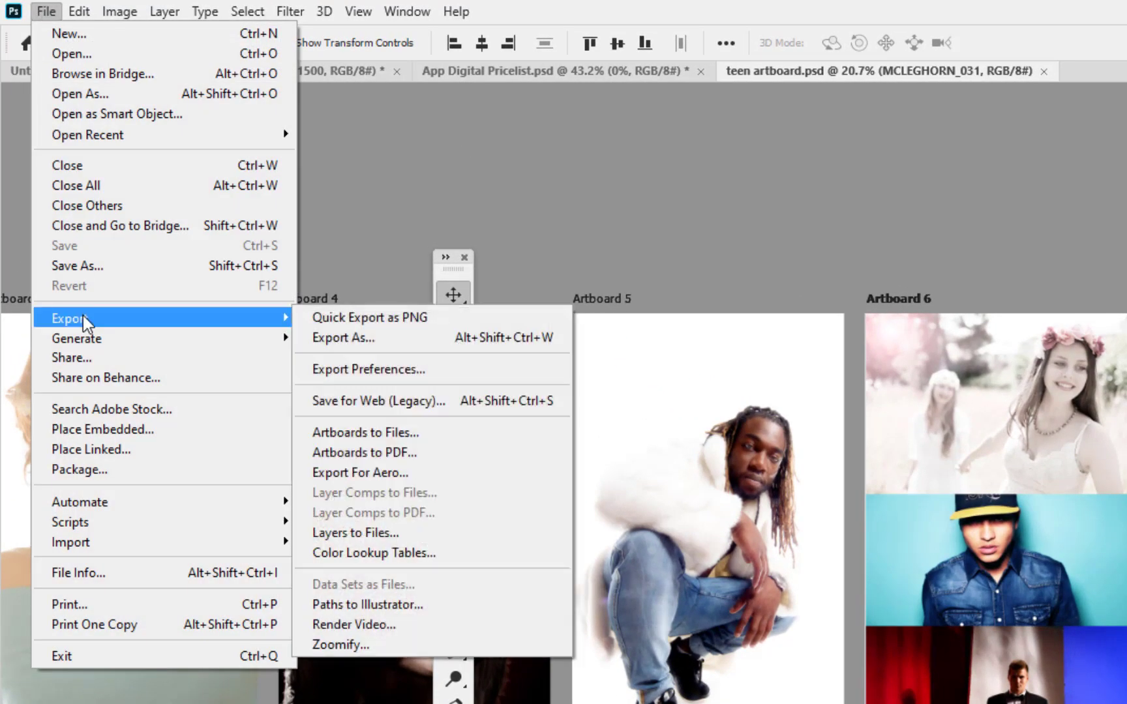